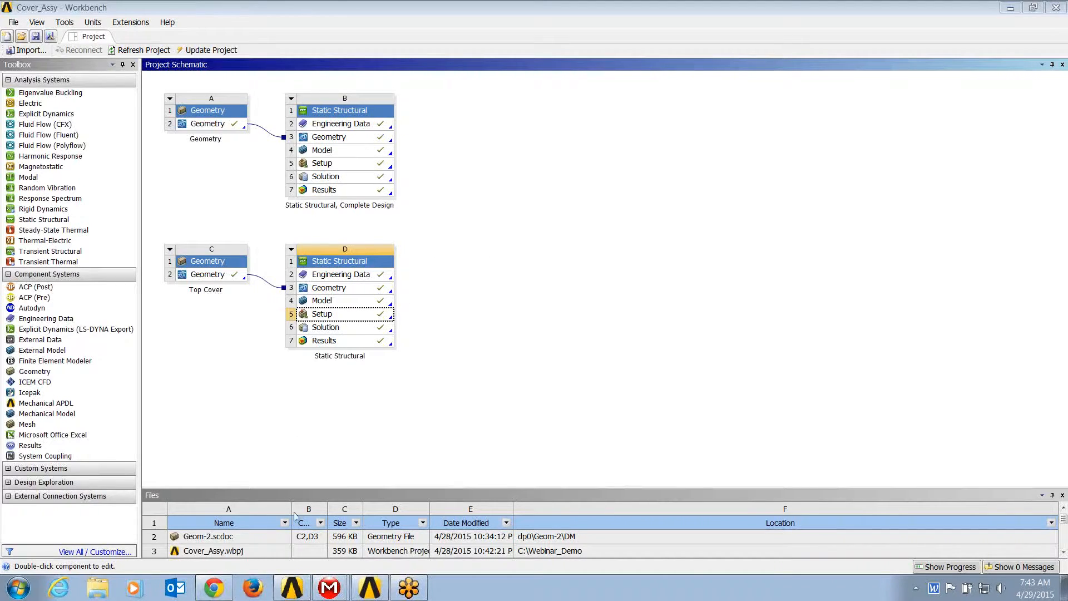
Switch to the Mechanical window of system D, Static Structural, and inspect the top cover solid and its snap leg.
mouse_move(333, 584)
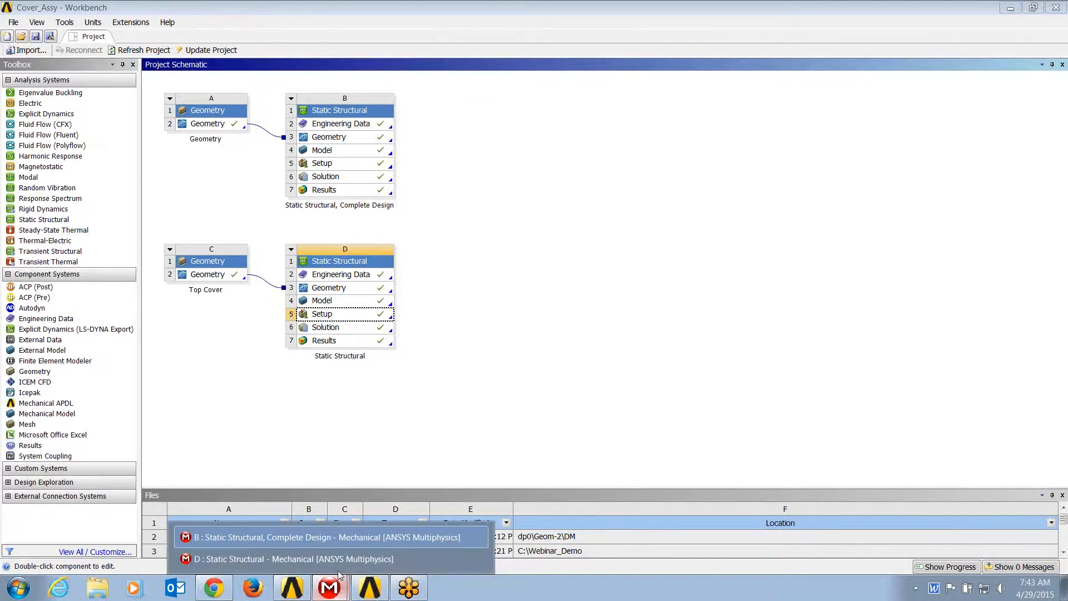
left_click(342, 559)
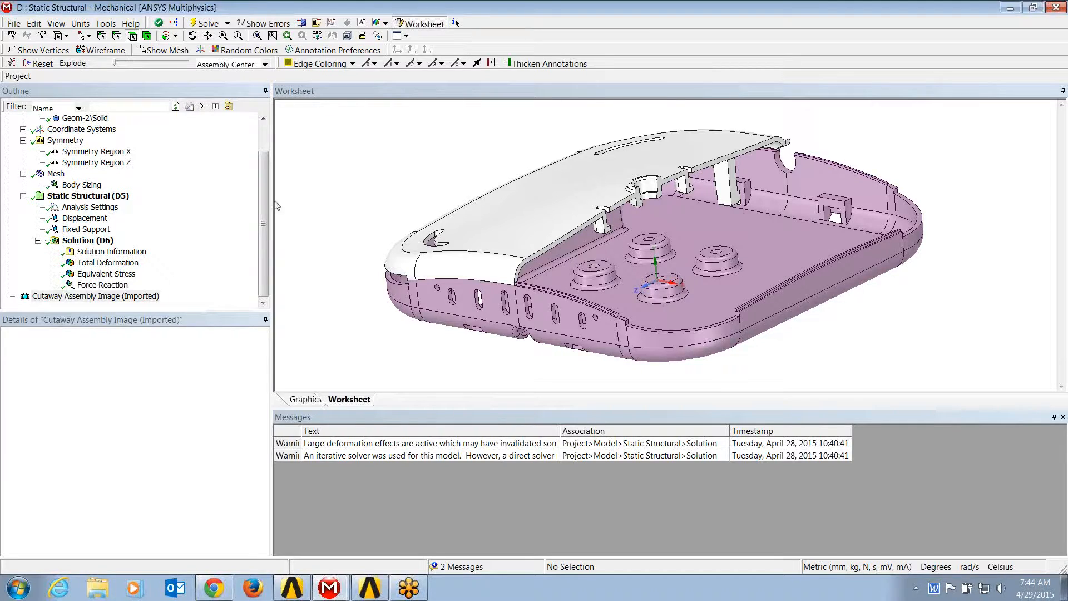
left_click_drag(264, 217, 263, 191)
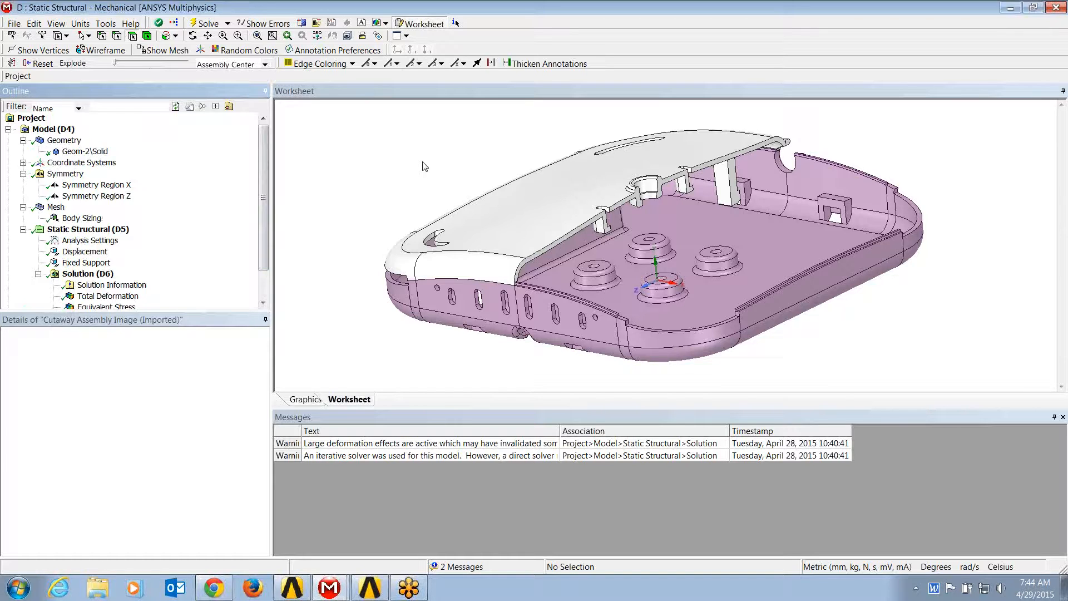
left_click(86, 150)
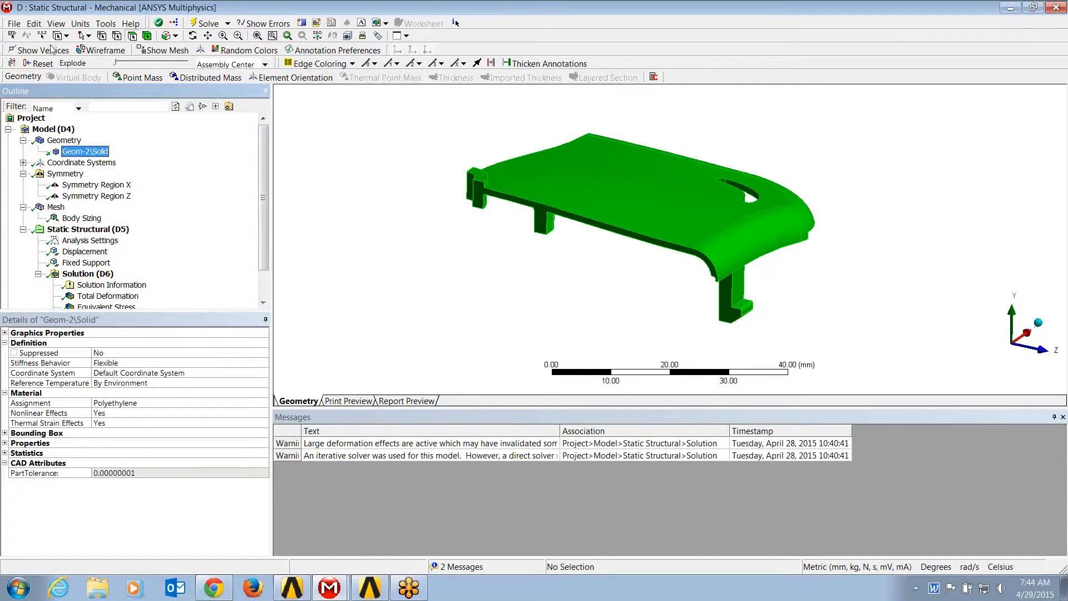
left_click(64, 140)
left_click_drag(600, 215, 590, 233)
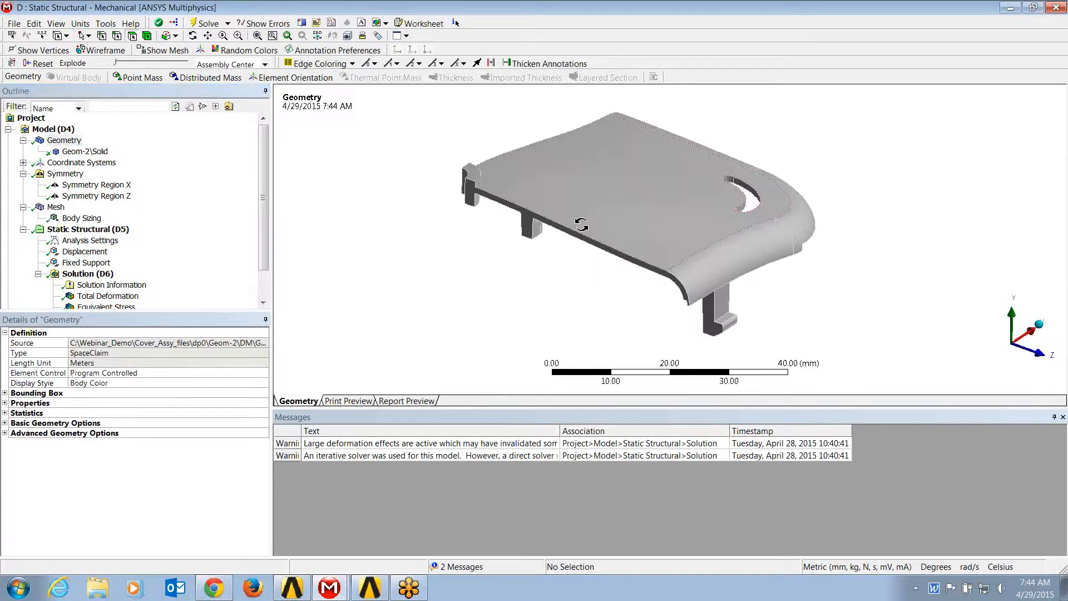
left_click(738, 322)
left_click_drag(724, 305, 727, 326)
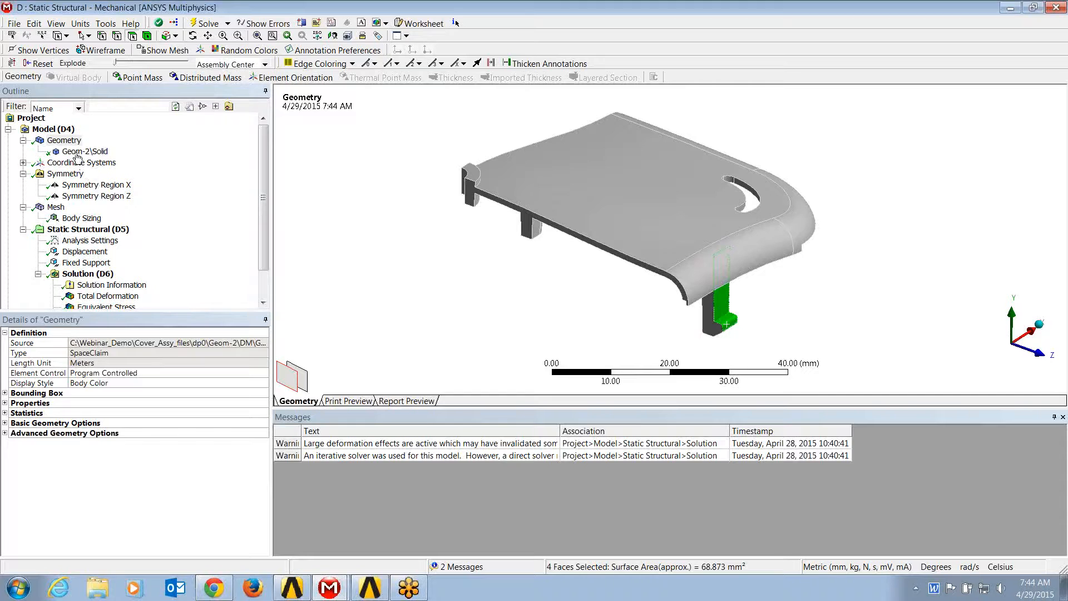
Review the X and Z symmetry regions and the mesh around the snap leg.
left_click(78, 186)
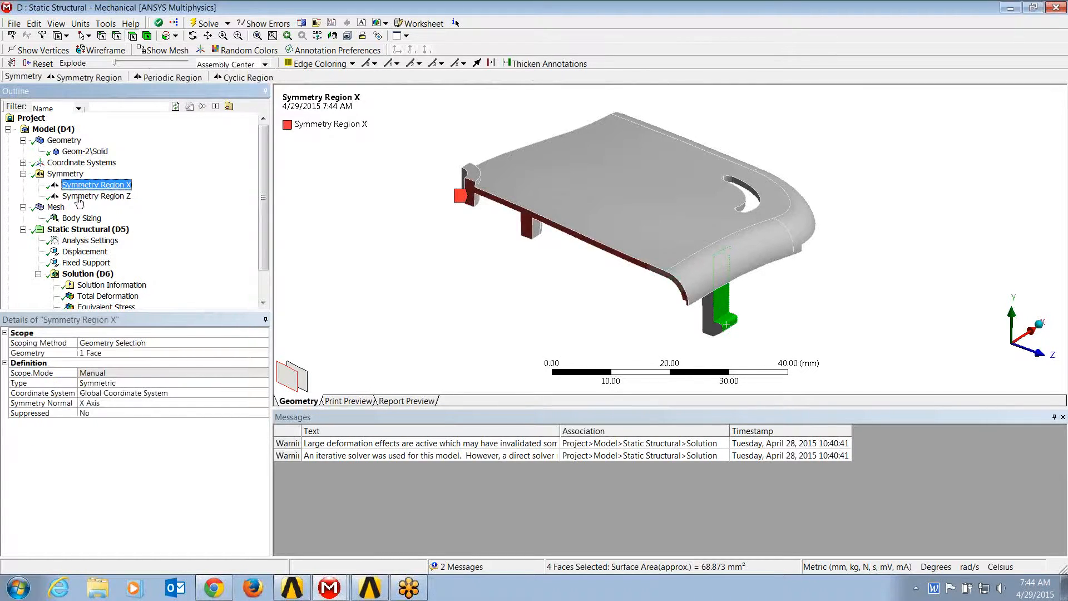
left_click(78, 197)
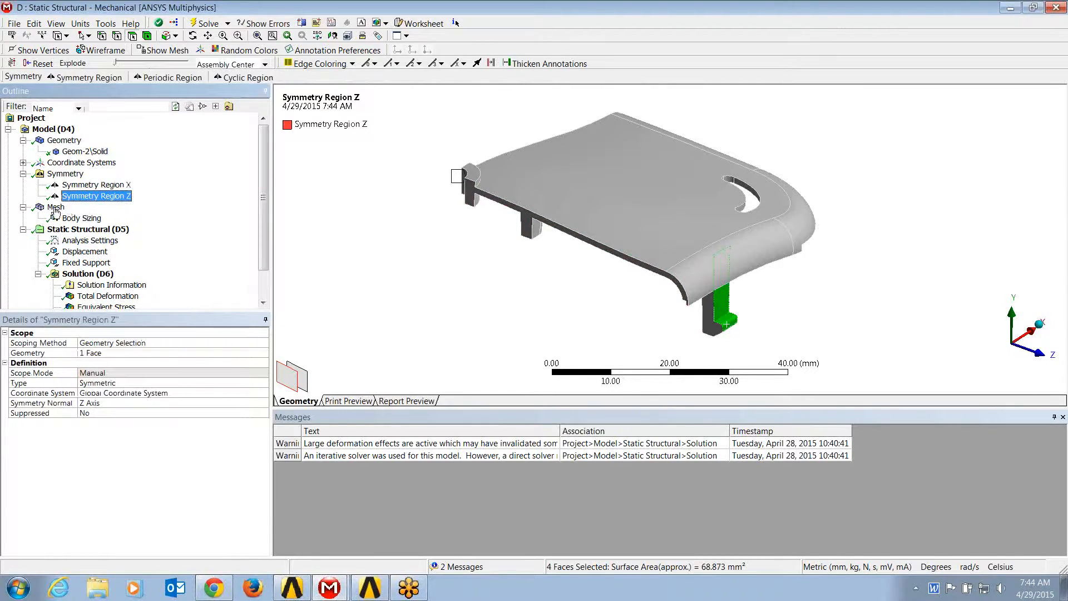
left_click(55, 208)
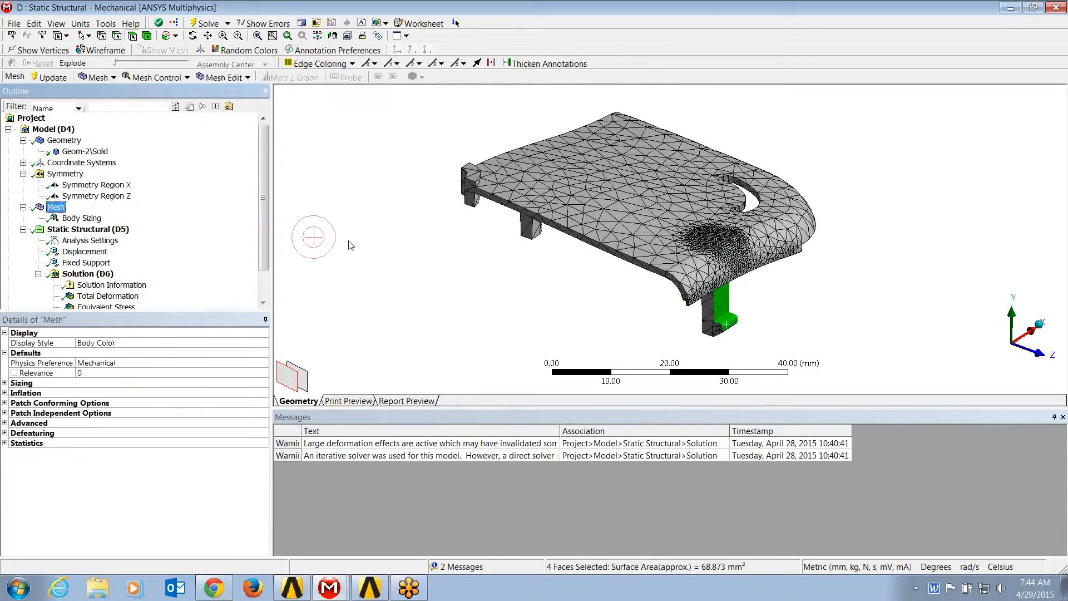
middle_click_drag(350, 241, 578, 240)
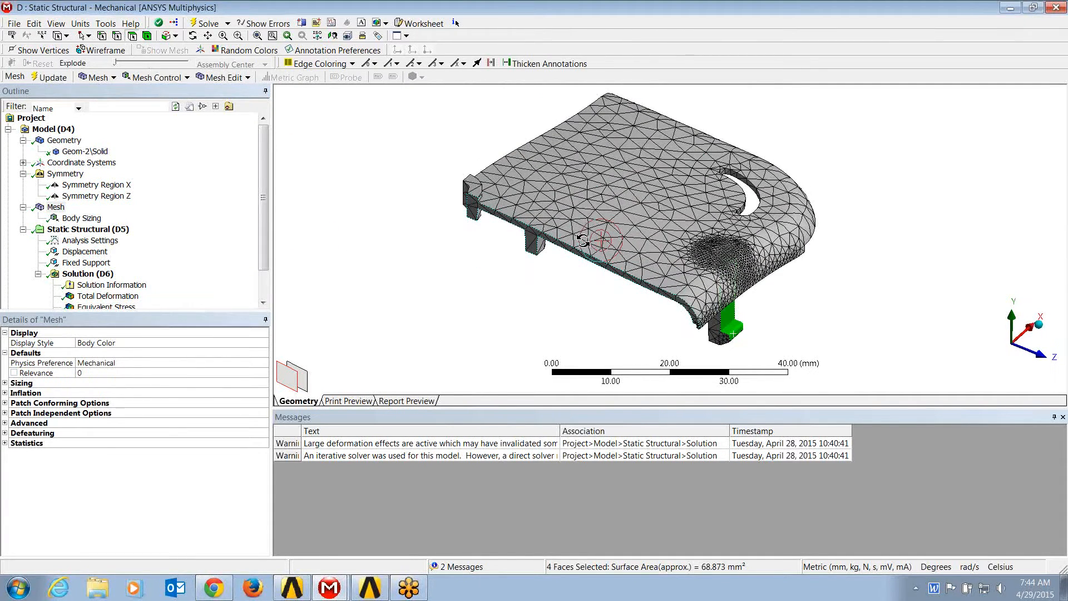
Review the displacement load on the snap leg and the fixed support on the cover's corner boss.
left_click(356, 212)
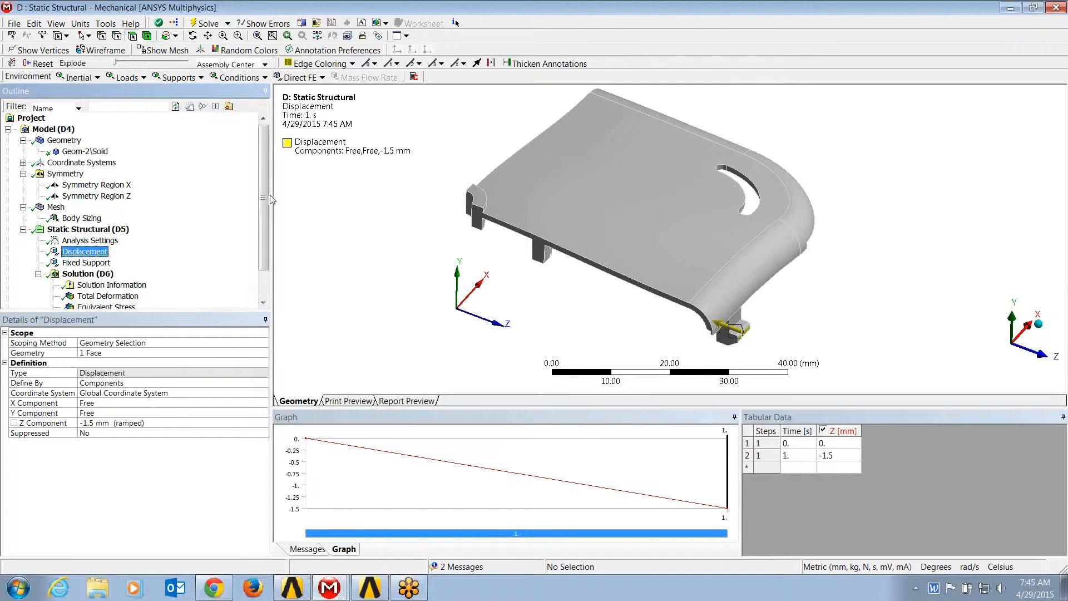
left_click(84, 264)
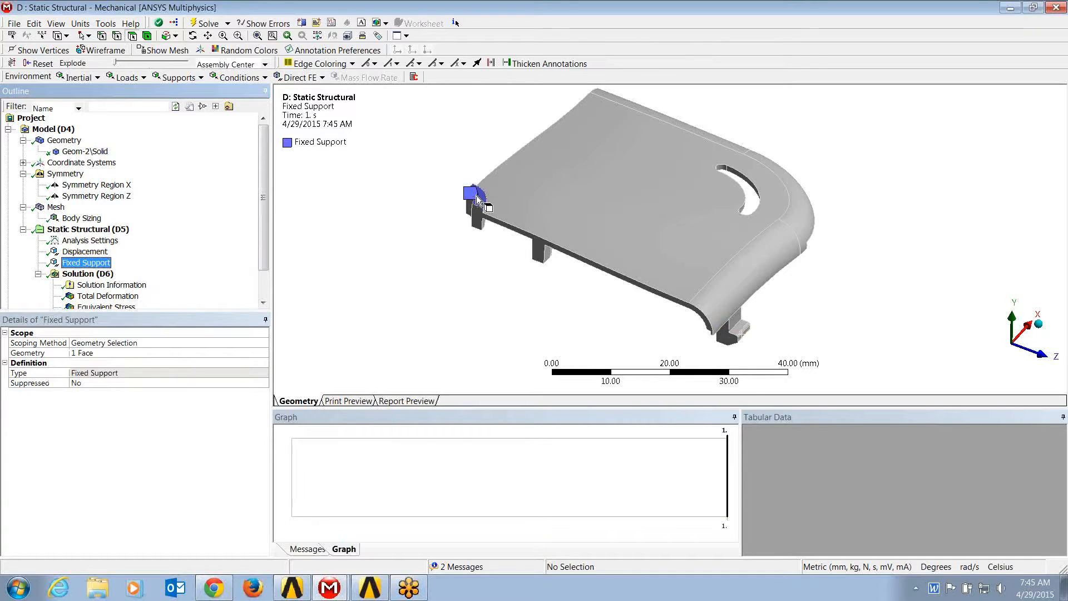
middle_click_drag(525, 202, 505, 189)
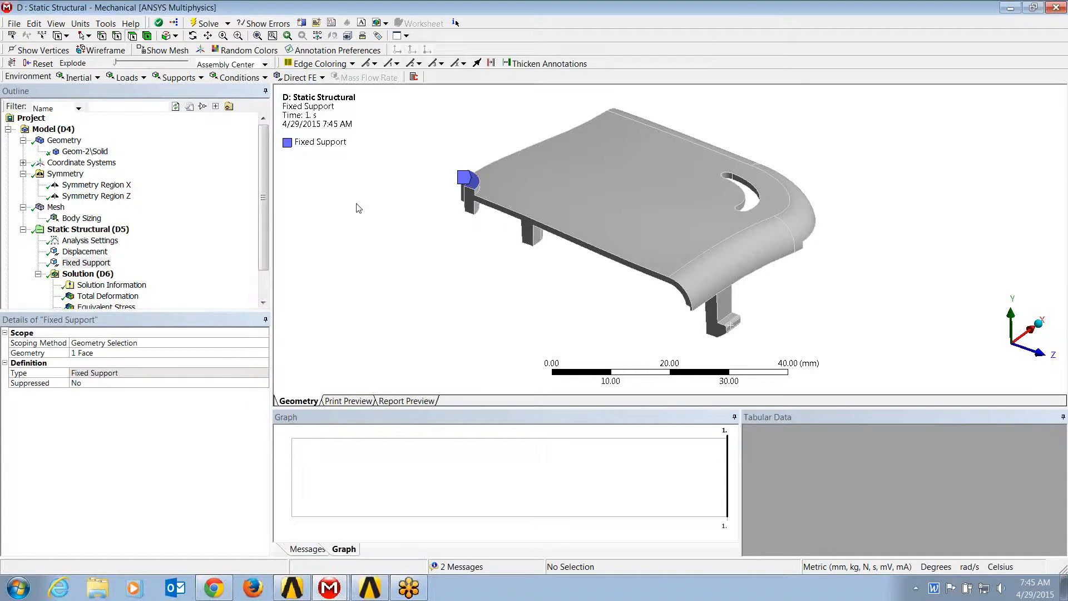
Display the total deformation result, play its animation and stop it.
left_click(125, 296)
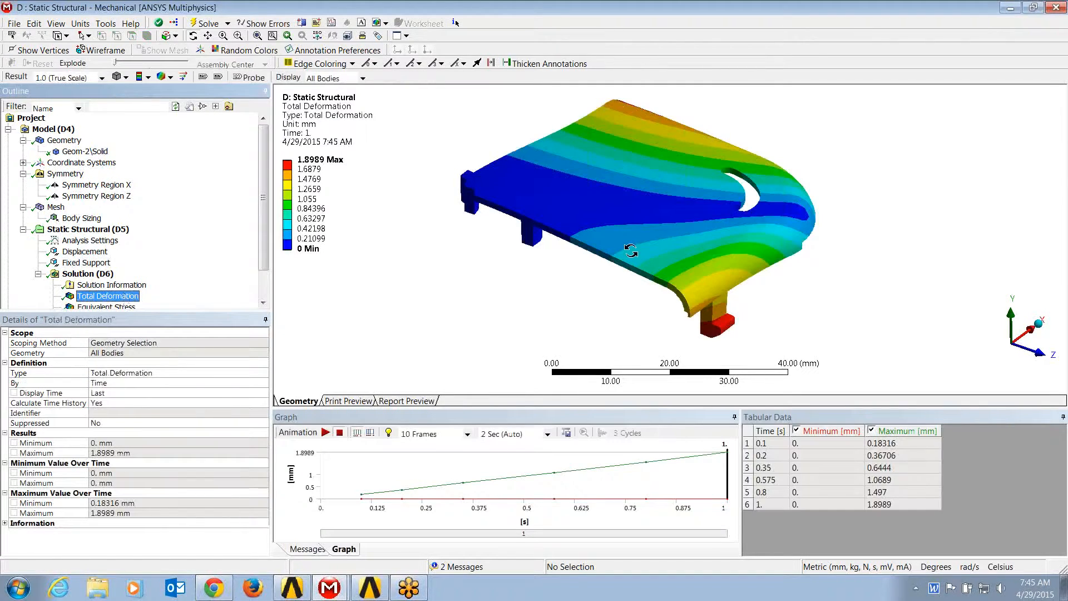
left_click(325, 432)
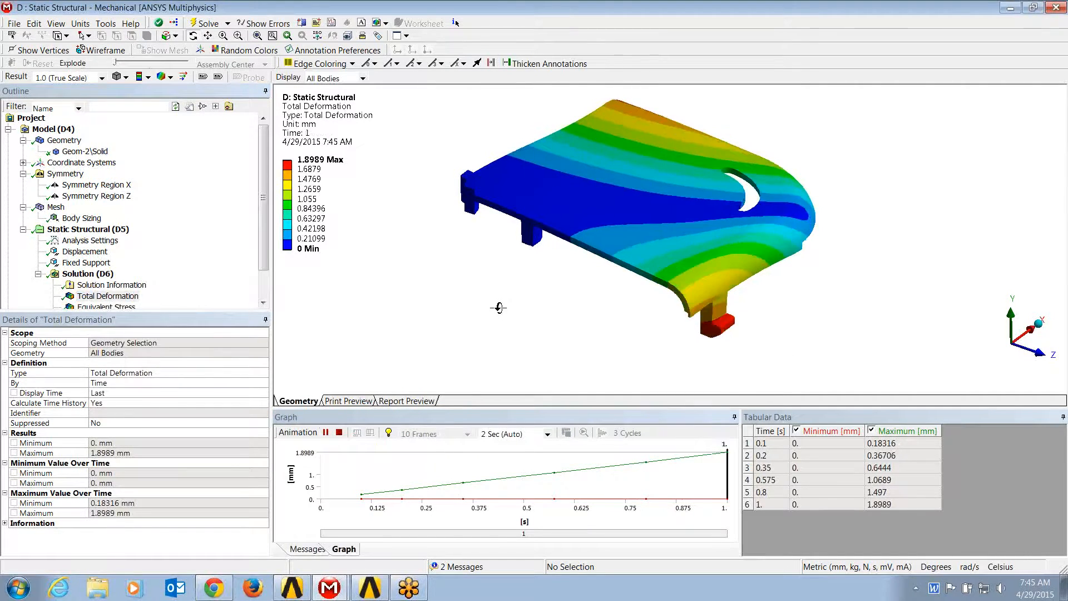
left_click(340, 432)
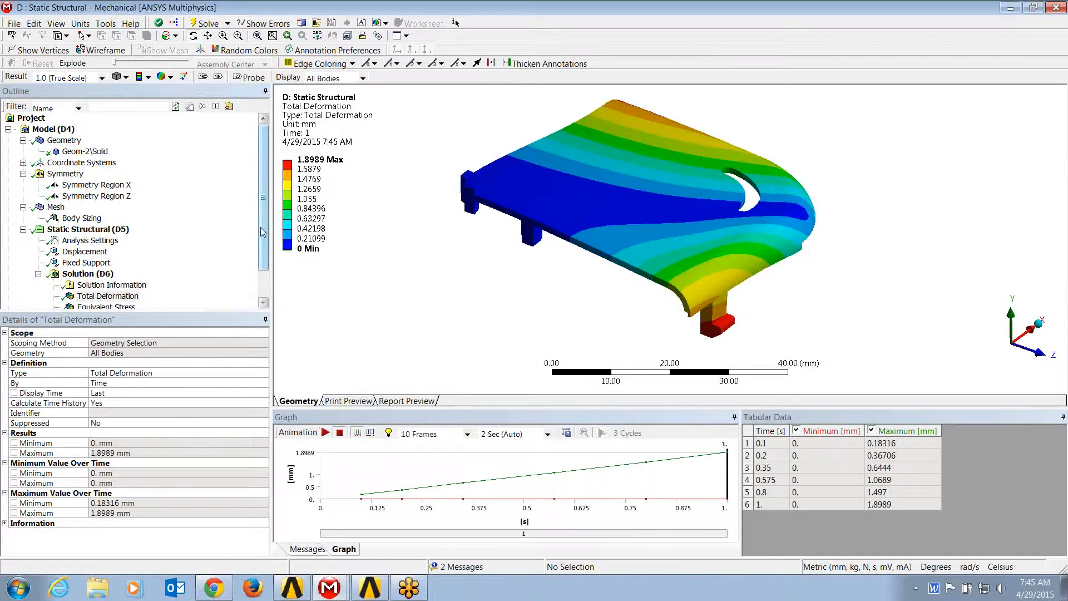
Display the equivalent stress result and examine the base of the snap leg from below, then the whole cover.
scroll(257, 294, "down", 1)
left_click(106, 273)
middle_click_drag(716, 265, 719, 100)
right_click_drag(680, 169, 757, 227)
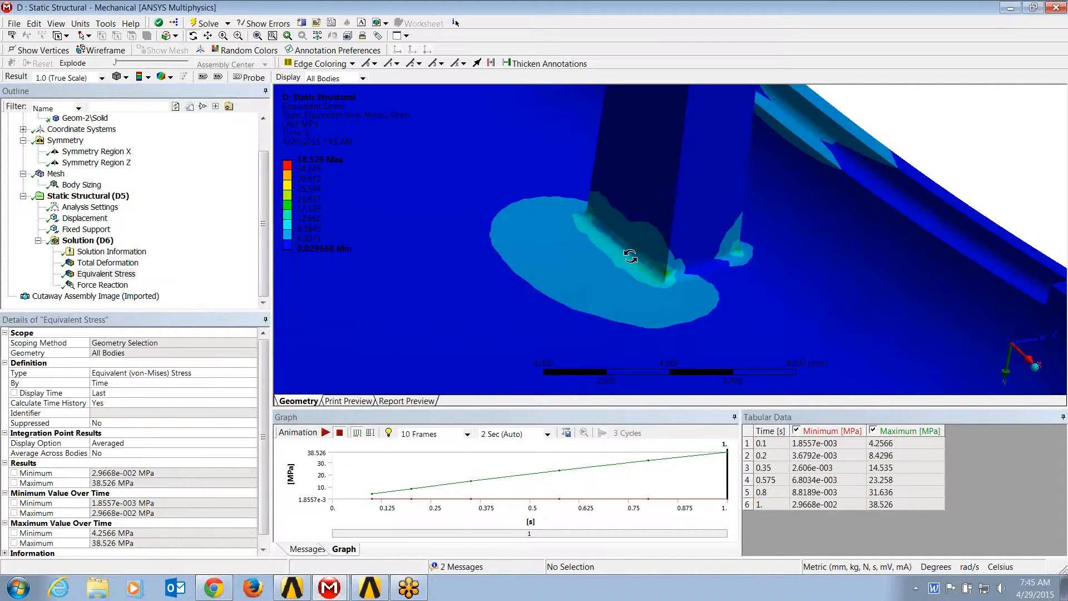
left_click_drag(641, 210, 628, 255)
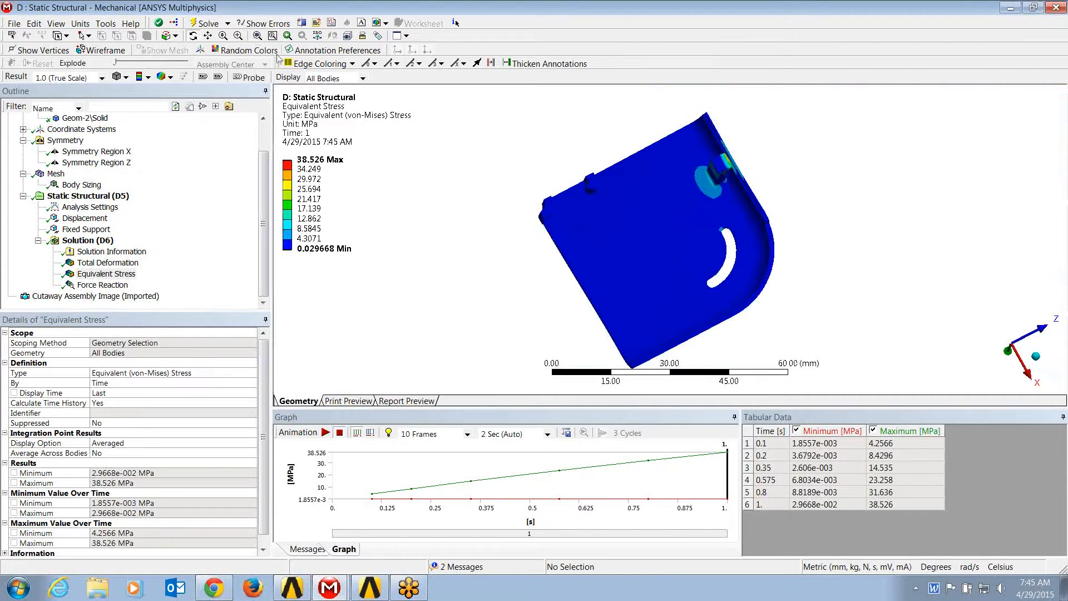
left_click(257, 35)
left_click_drag(671, 203, 623, 289)
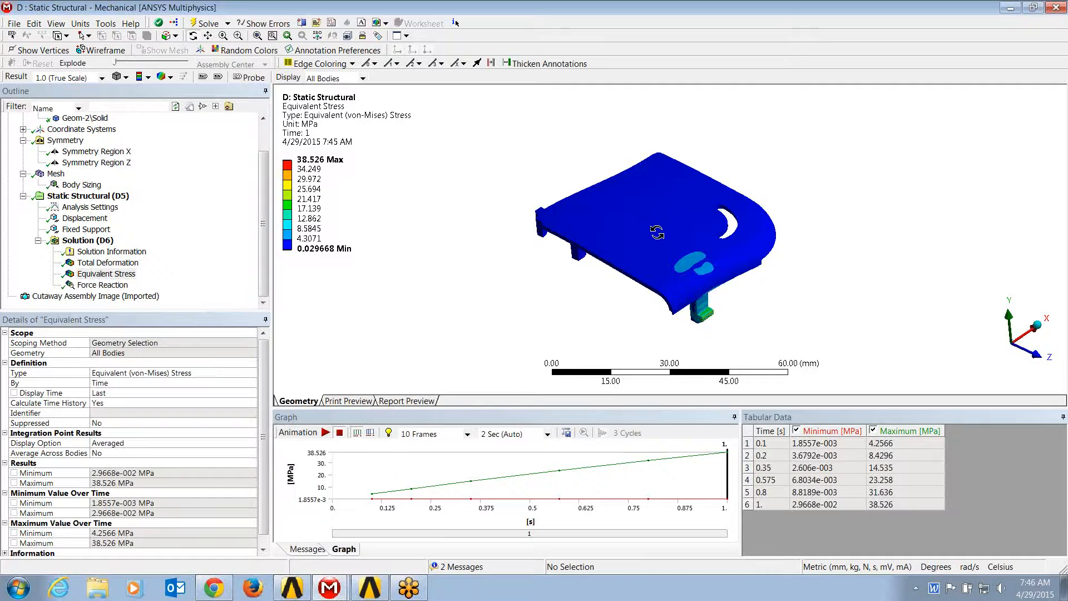
left_click_drag(657, 232, 670, 226)
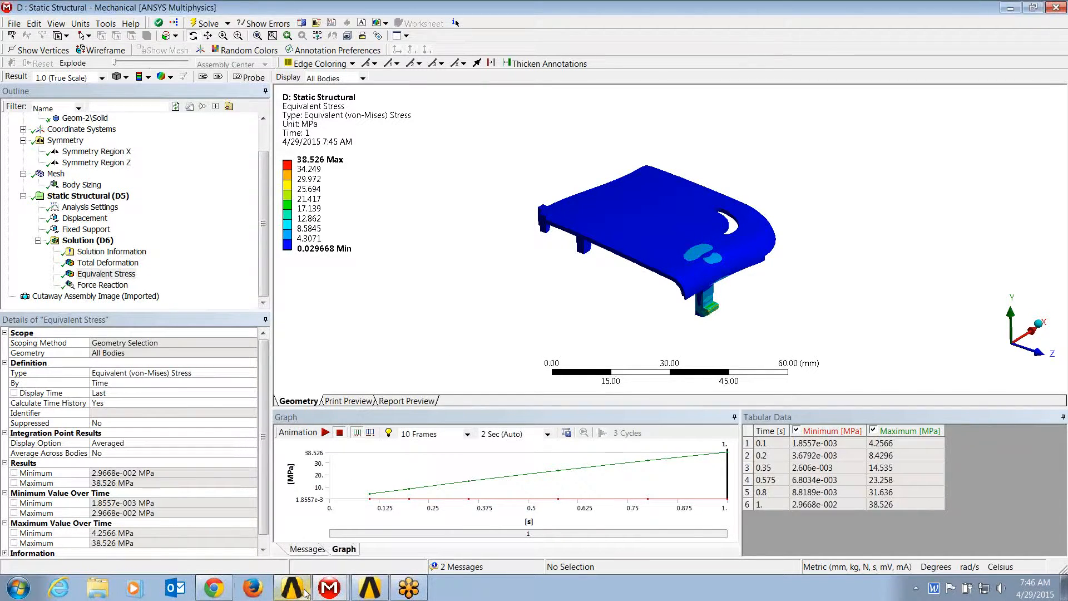
Switch to the Top Cover model in SpaceClaim and insert the STEP file Bottom_Cover.stp, leaving it at its default position.
mouse_move(369, 591)
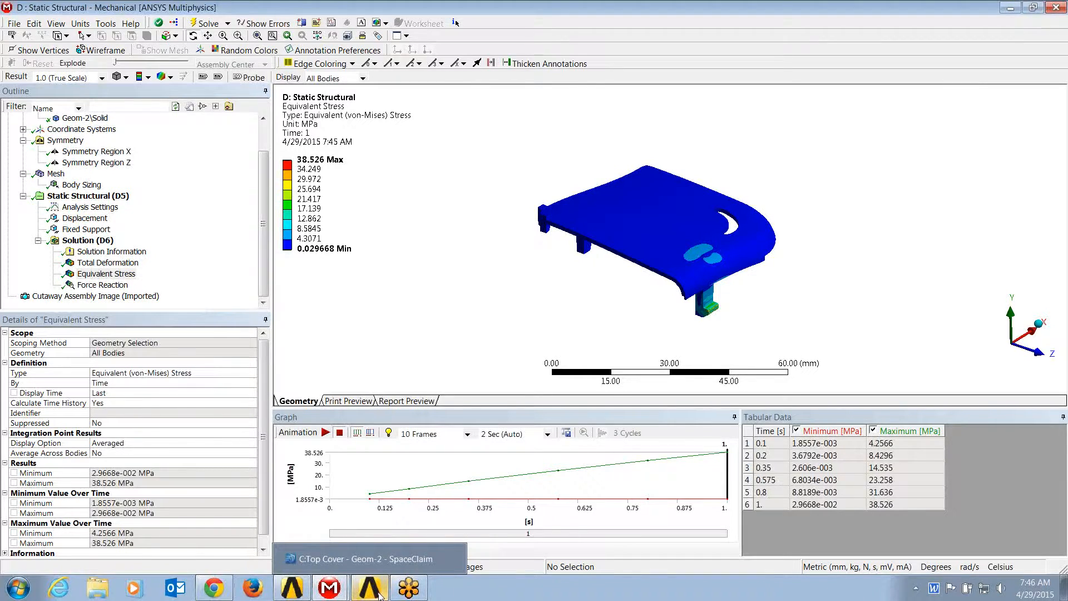
left_click(379, 593)
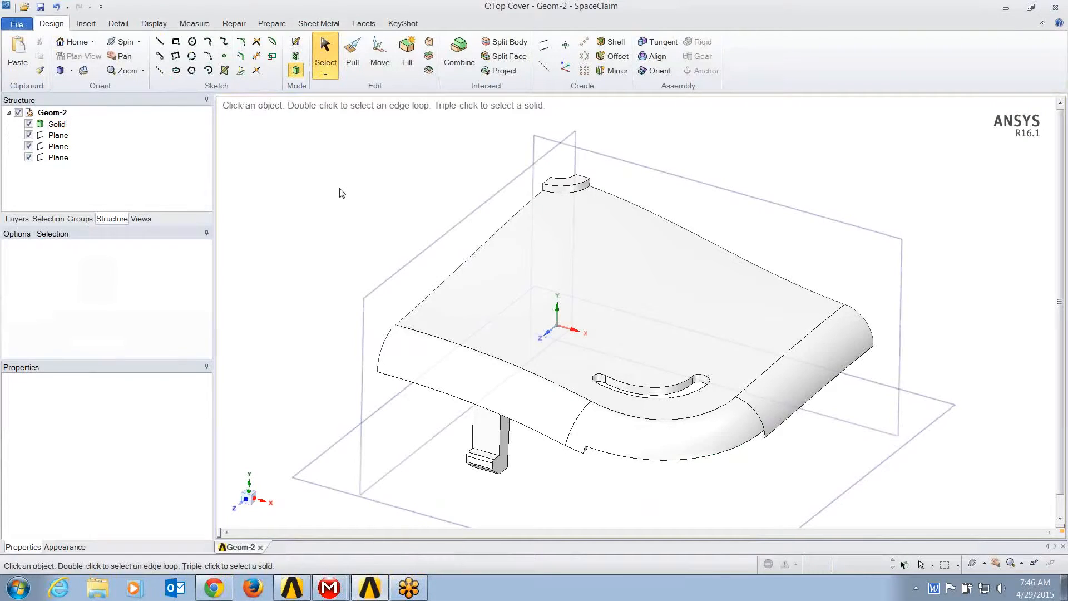
left_click(85, 23)
left_click(71, 75)
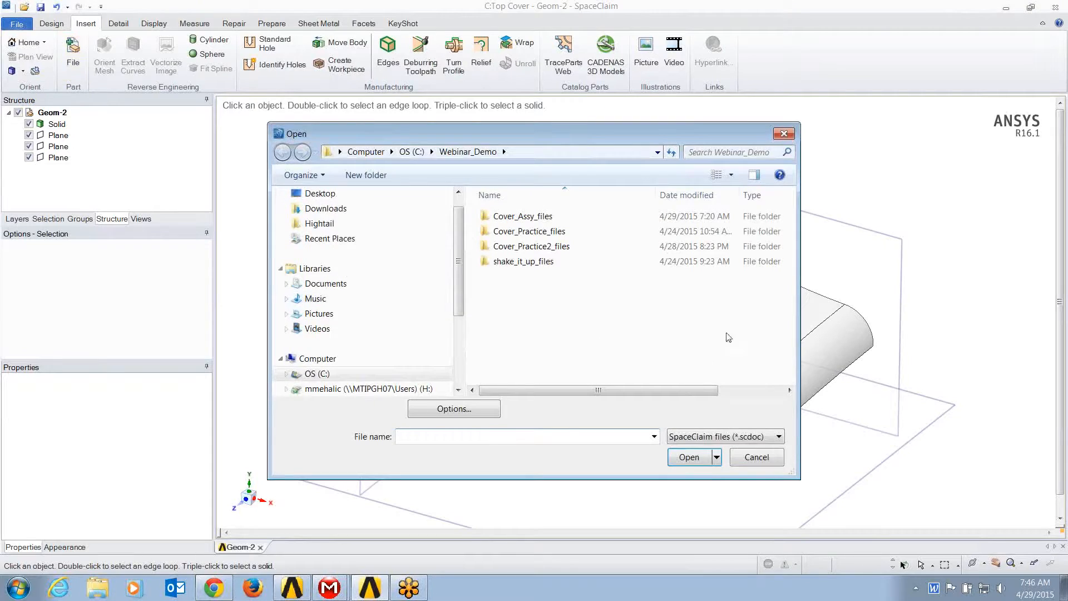
left_click(770, 438)
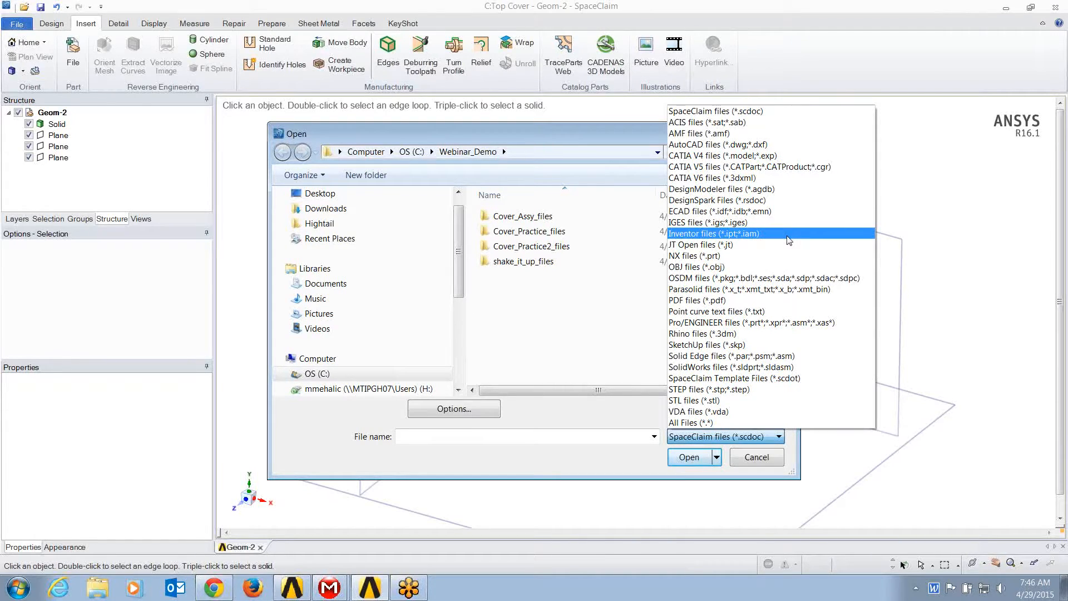
left_click(766, 386)
left_click(517, 276)
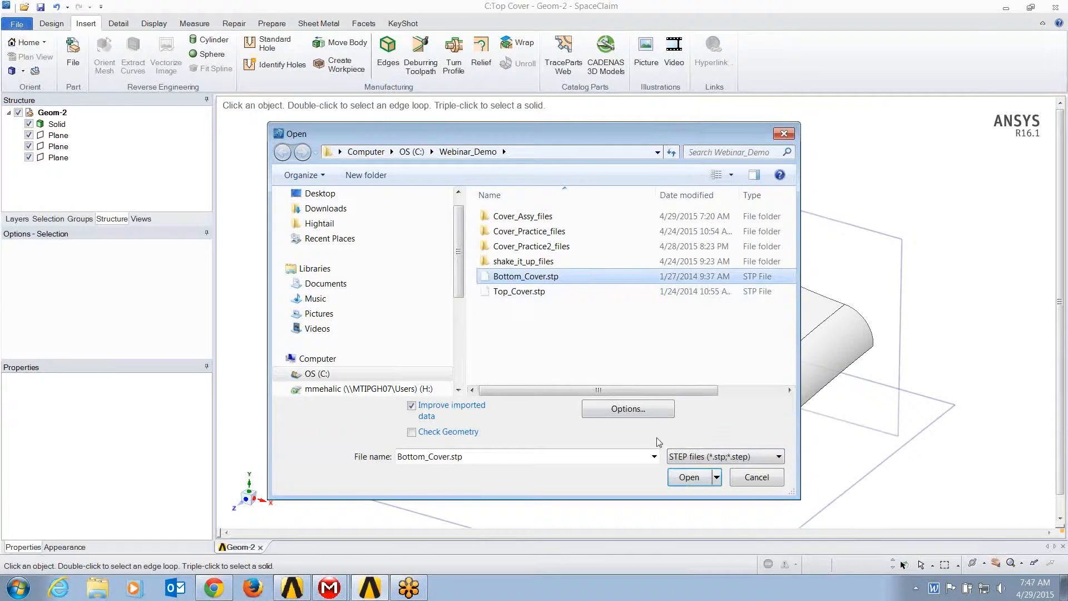
left_click(690, 478)
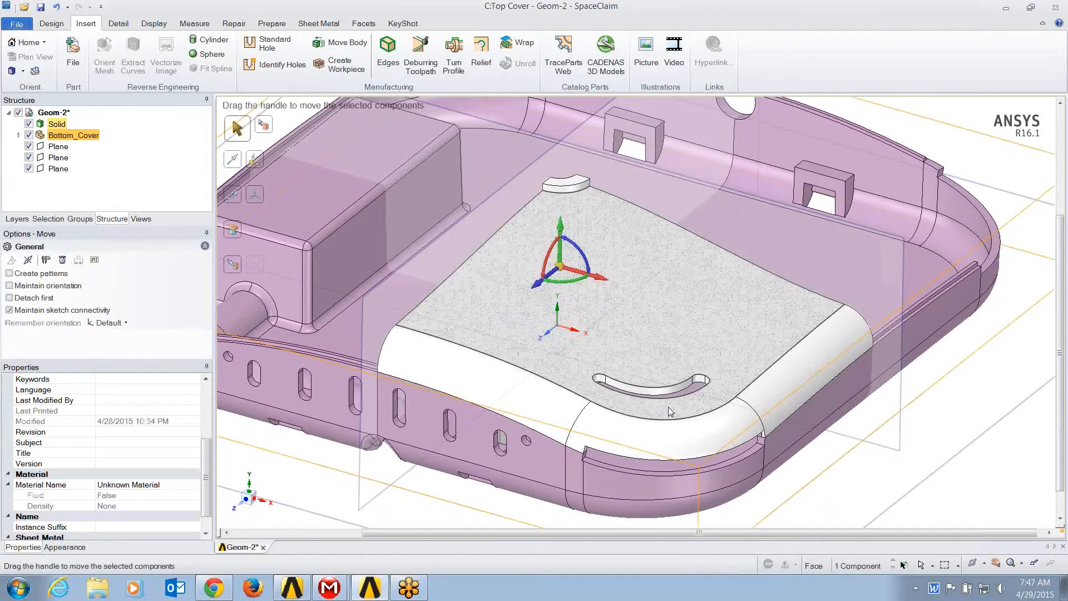
key("Escape")
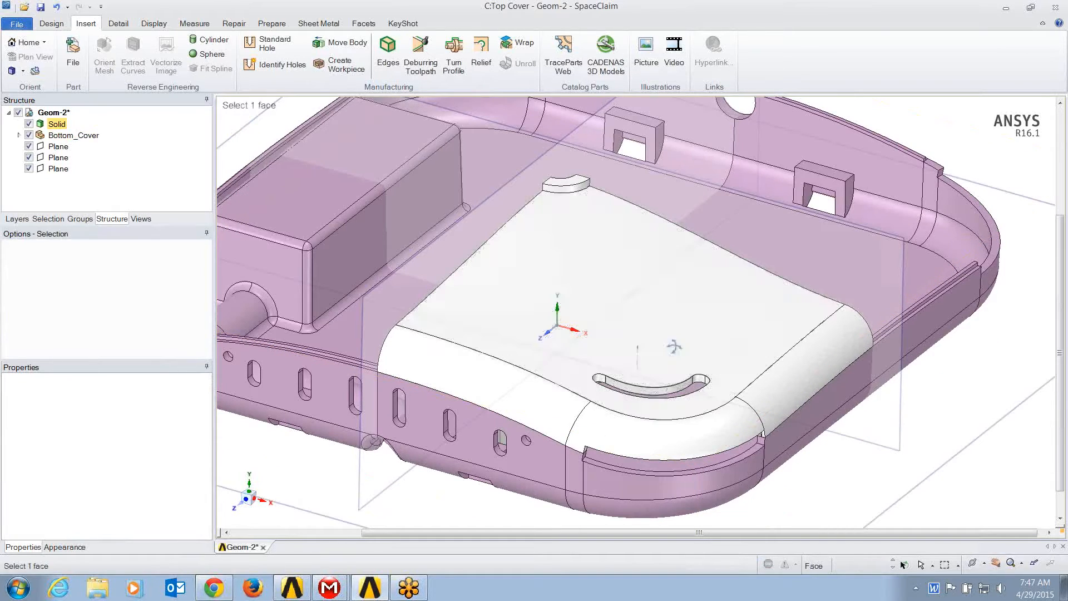
scroll(676, 350, "down", 5)
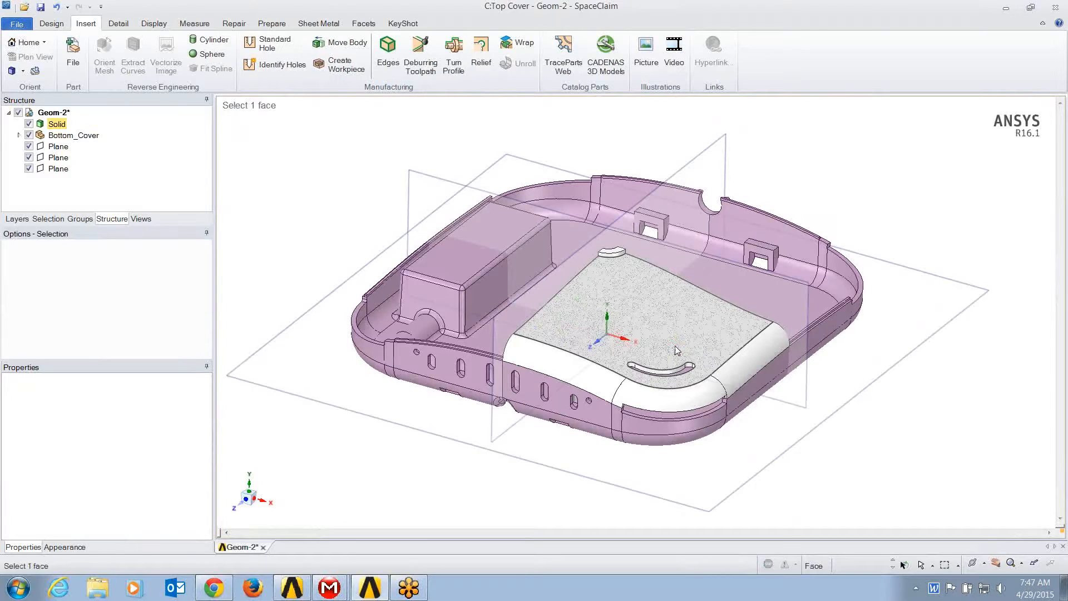
middle_click_drag(750, 322, 751, 327)
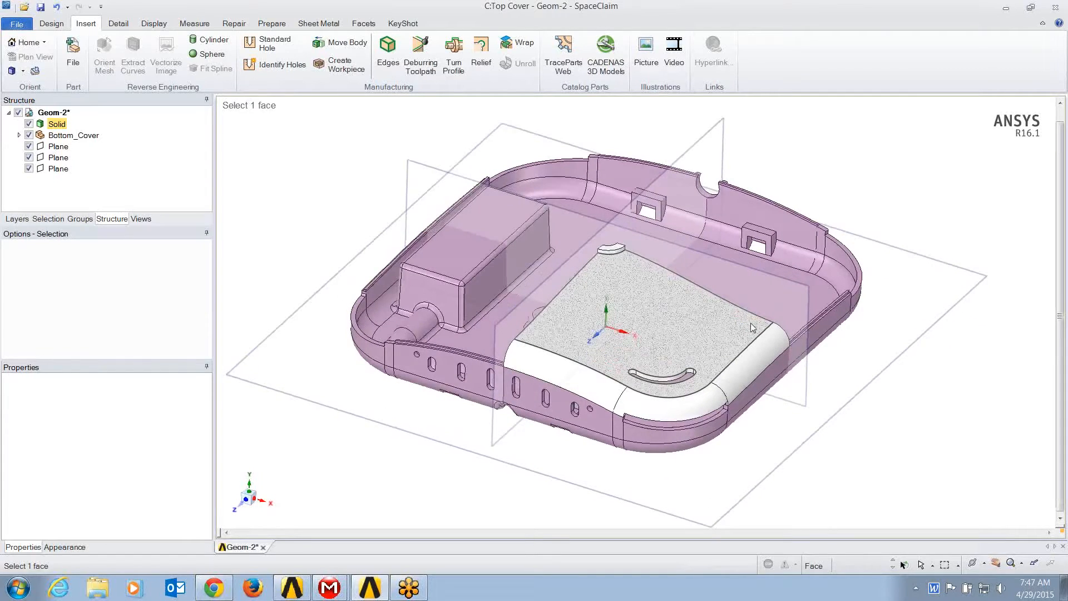
key("Escape")
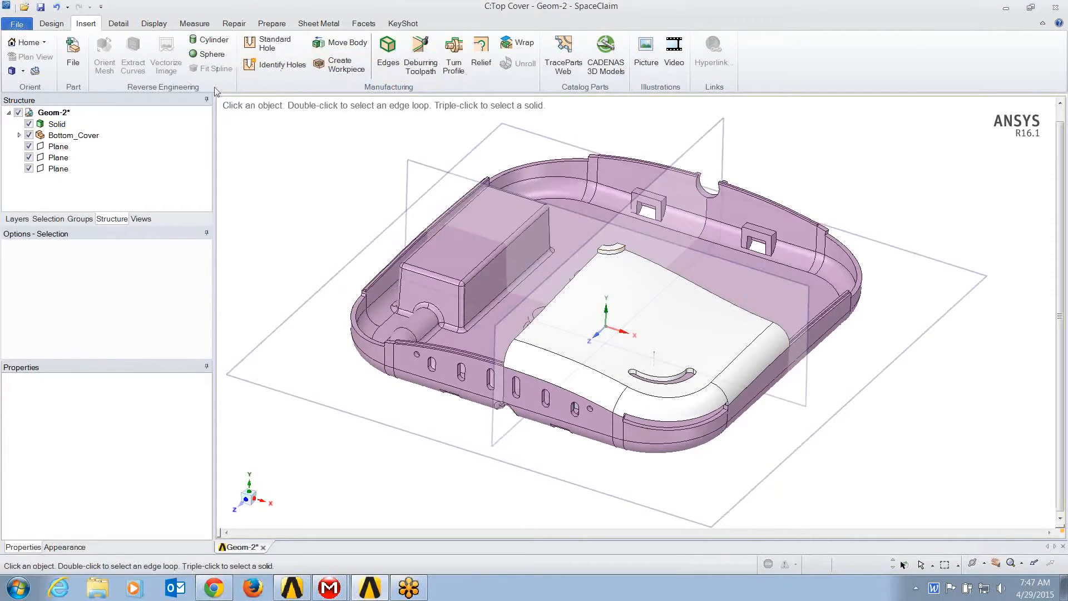
Split the bottom cover body along the two vertical symmetry planes and remove the cut-off portions, keeping the quarter beneath the top cover.
left_click(51, 24)
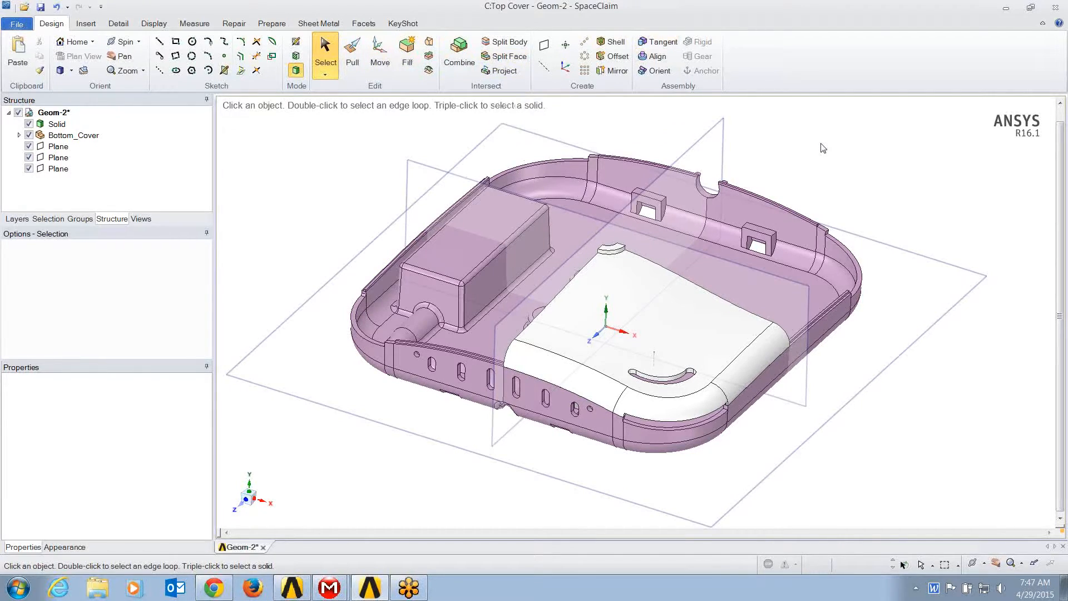
left_click(505, 43)
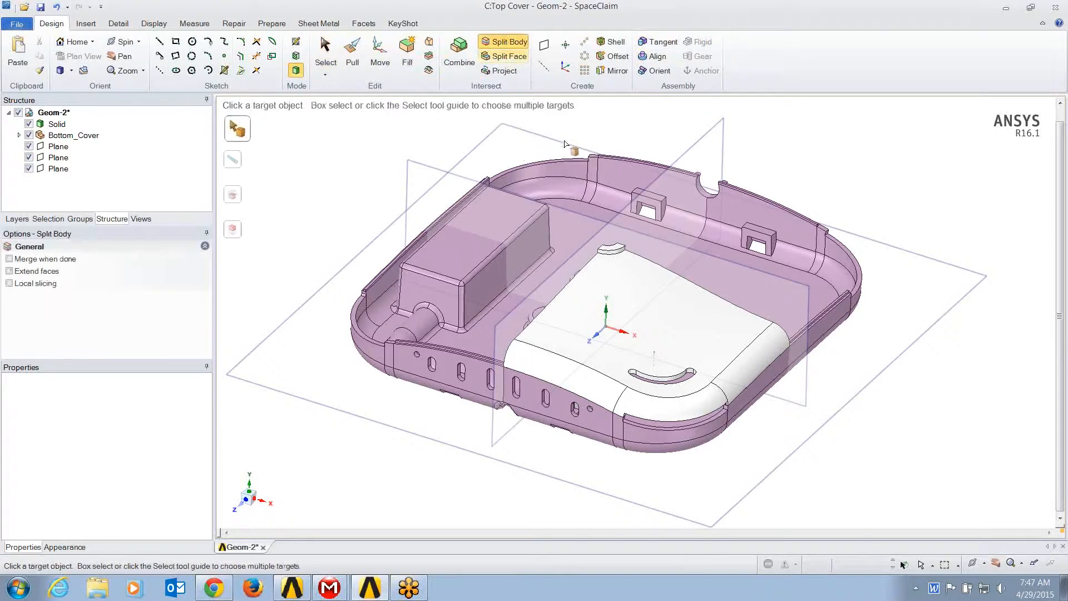
left_click(590, 159)
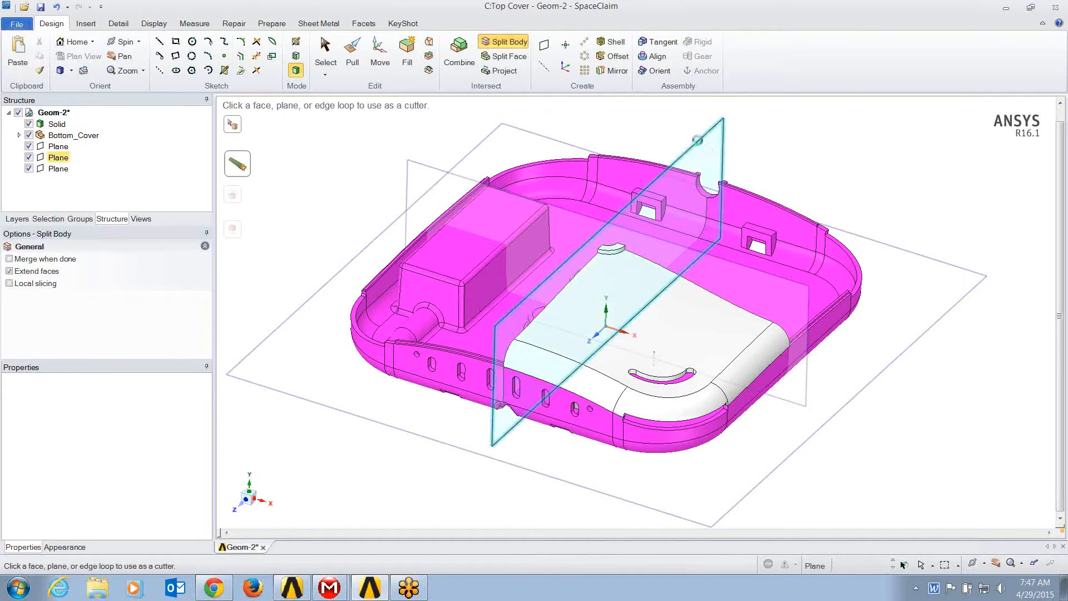
left_click(594, 181)
left_click(619, 191)
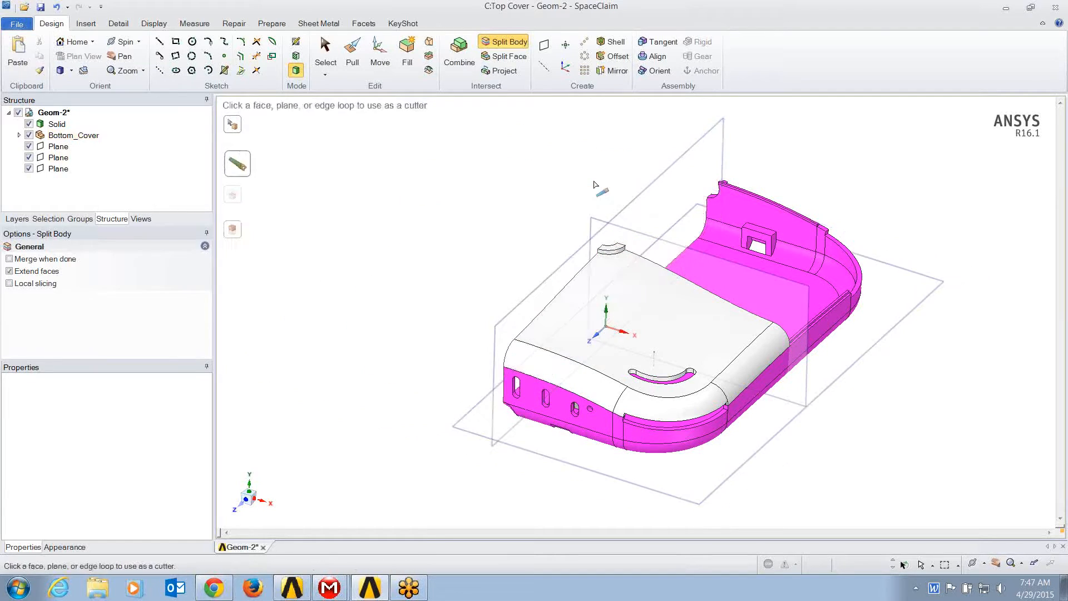
left_click(626, 232)
left_click(727, 221)
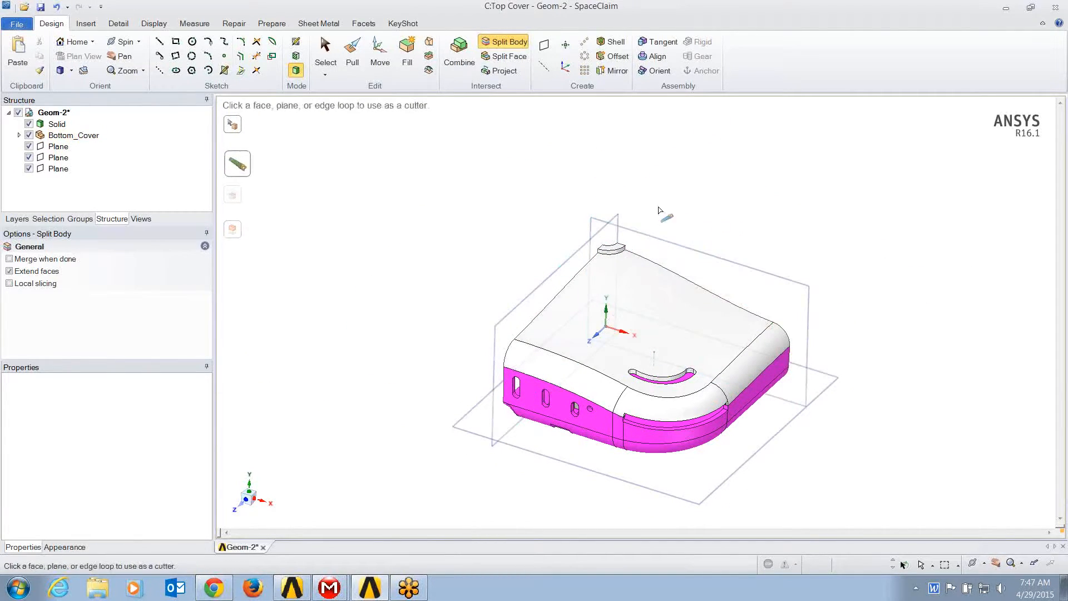
Leave the Split Body command and hide all three planes, keeping both cover bodies displayed.
key("Escape")
left_click(617, 295)
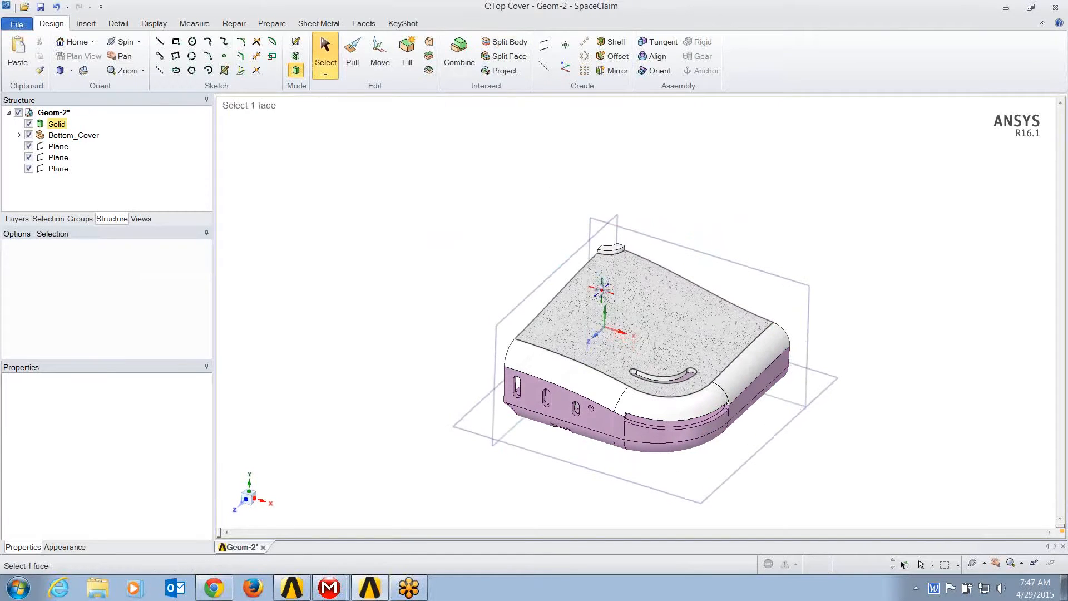
scroll(555, 256, "down", 3)
scroll(552, 252, "up", 4)
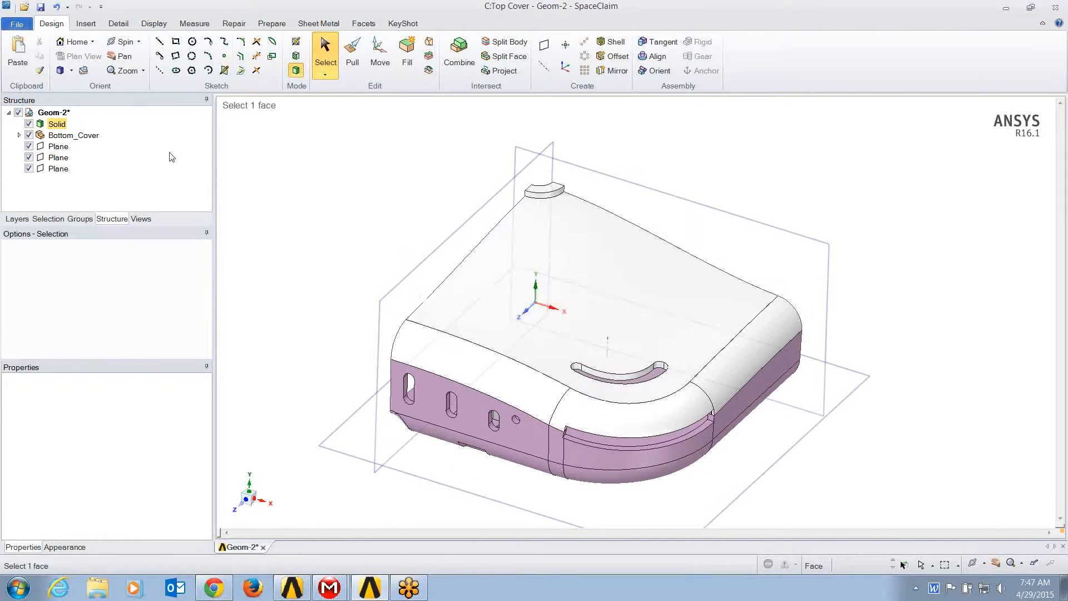
left_click(29, 157)
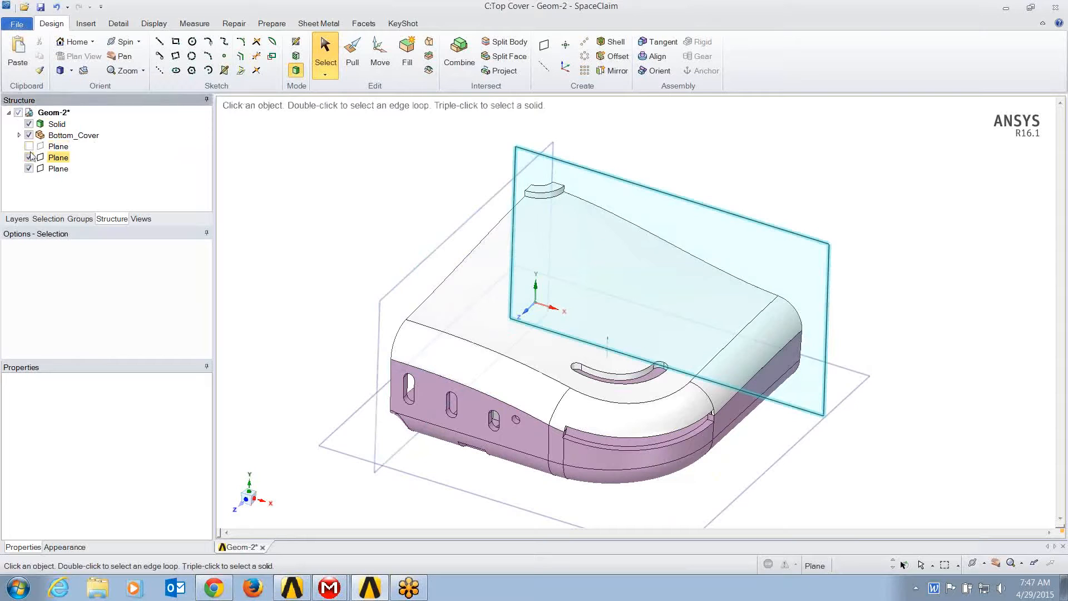
left_click(29, 147)
left_click(29, 168)
middle_click_drag(534, 262, 622, 326)
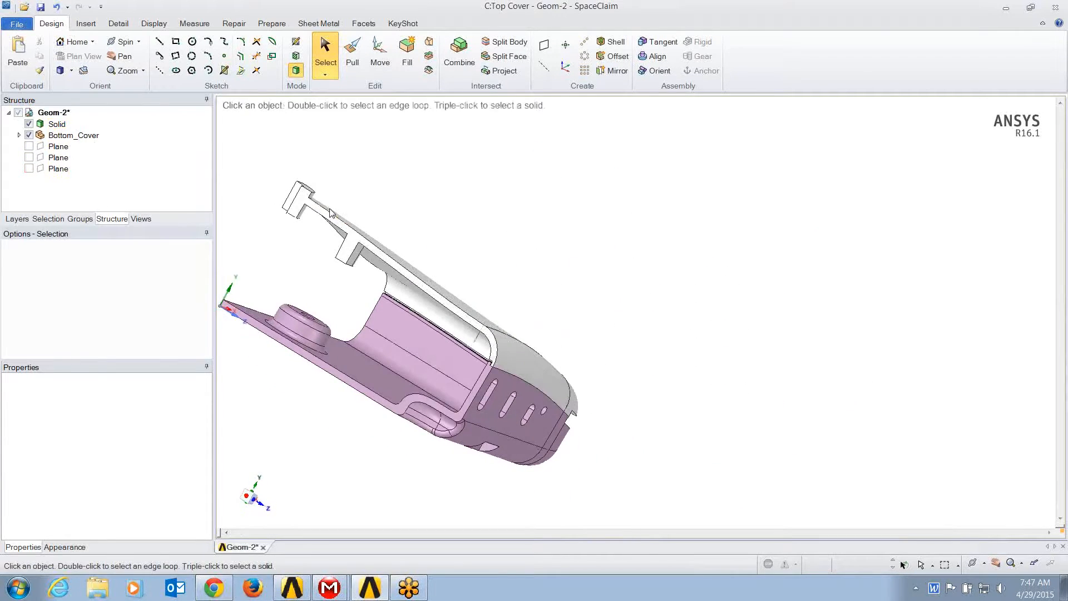
Remove the round around the base of the cylindrical boss on the bottom cover's inner floor.
middle_click_drag(322, 260, 312, 295)
left_click(332, 313)
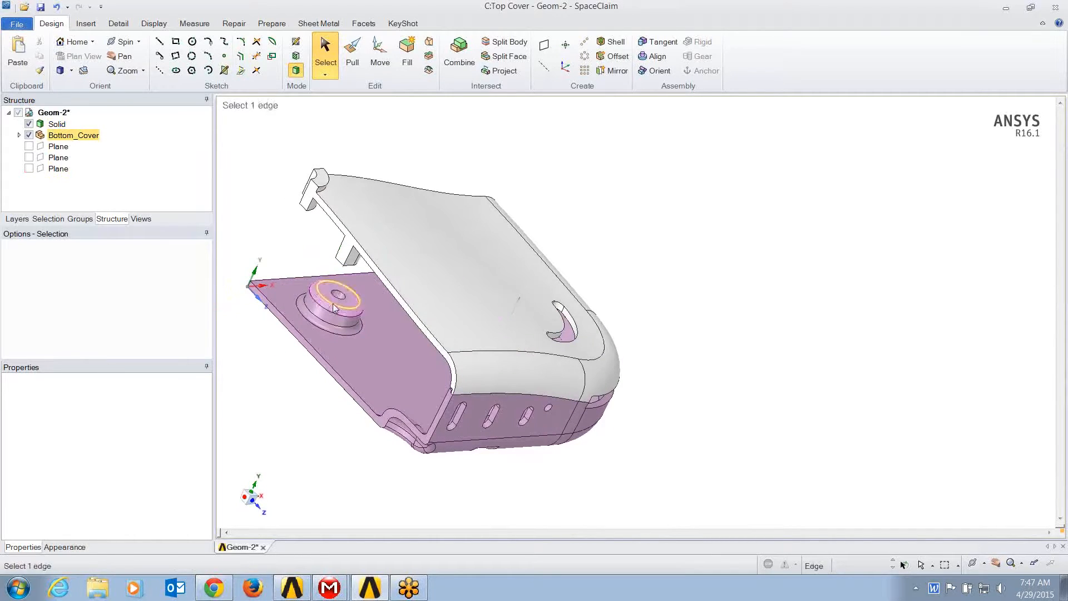
left_click(330, 326, "ctrl")
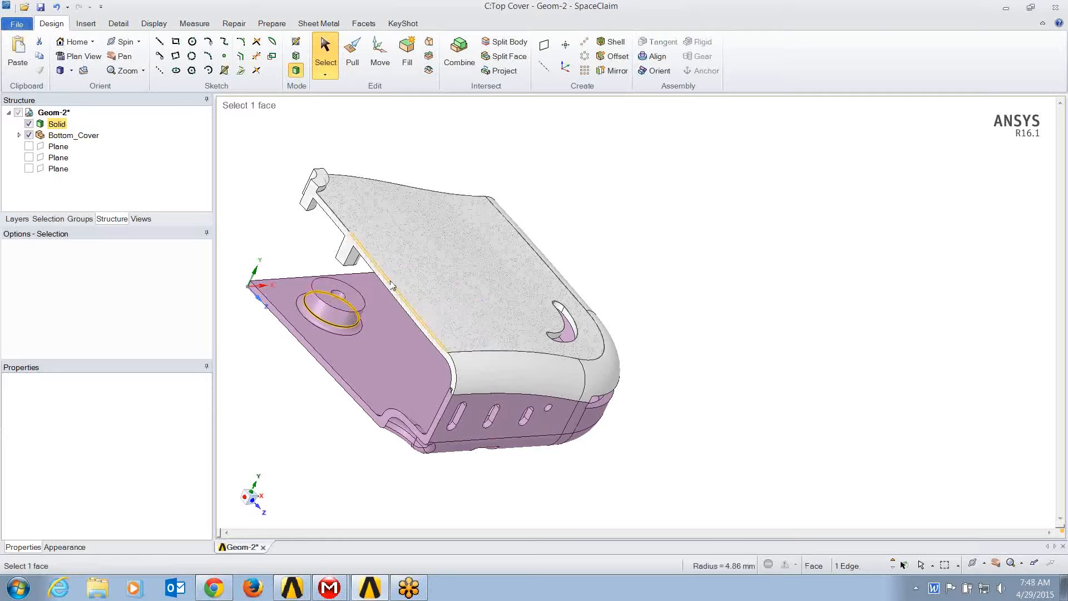
left_click(336, 328)
left_click(336, 330)
key("v")
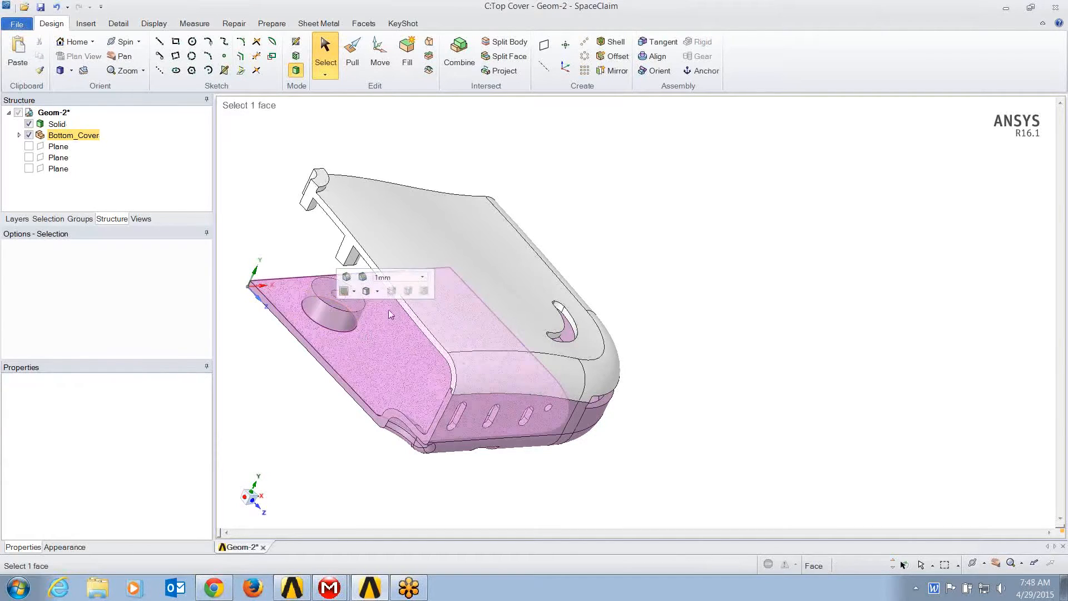
Remove the 1 mm round from the circular recess beneath the boss on the bottom cover's underside.
middle_click_drag(476, 123, 473, 123)
right_click_drag(376, 182, 456, 266)
left_click_drag(349, 172, 471, 272)
left_click(428, 150)
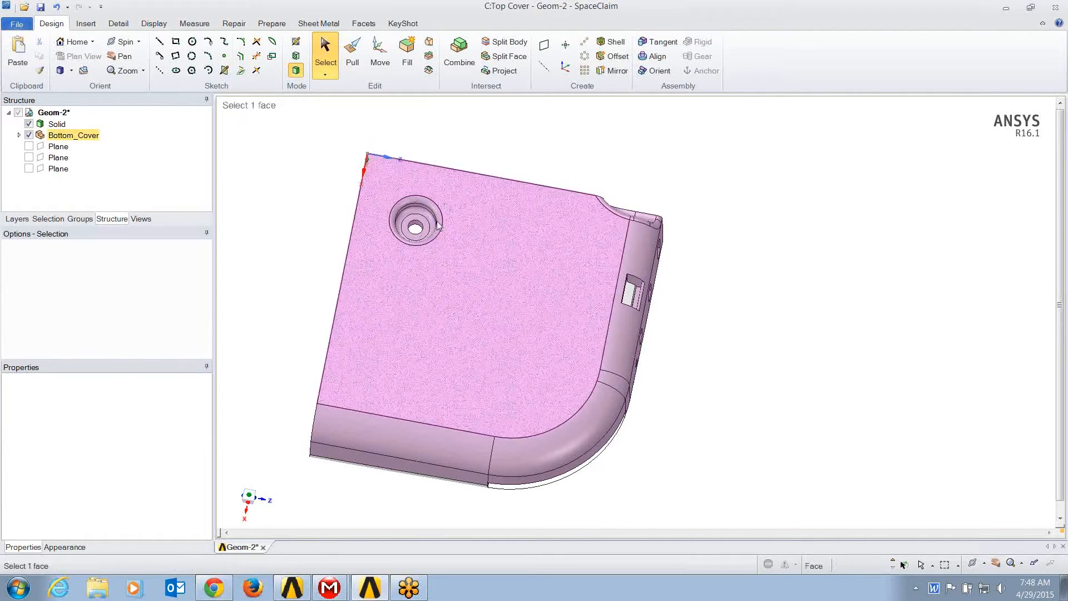
scroll(428, 225, "up", 5)
left_click(422, 194)
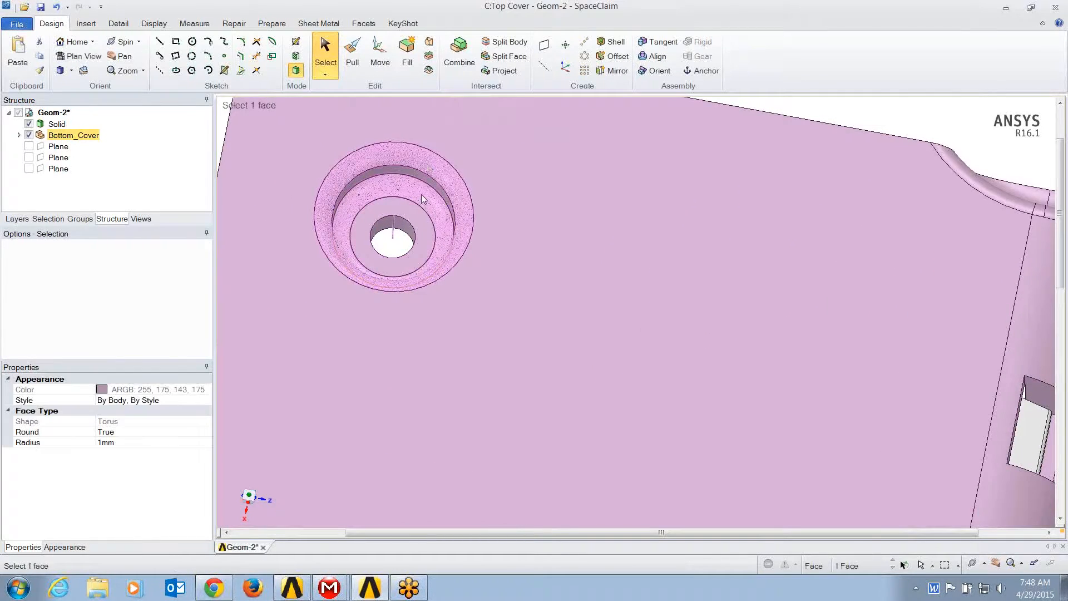
key("Delete")
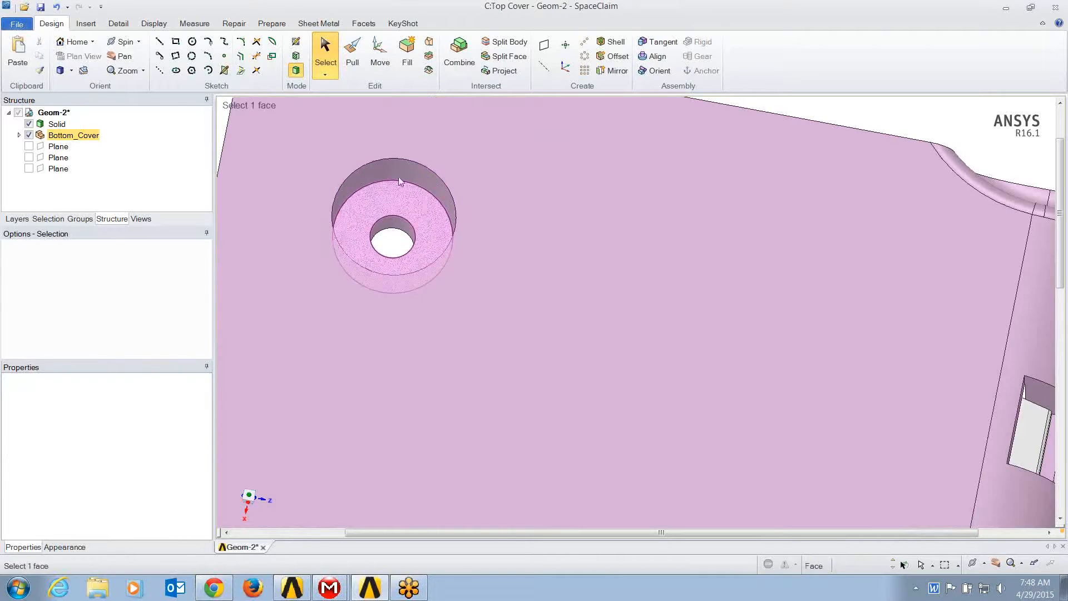
Pull the recess floor up to the cover's flat outer face and delete the small hole through the boss.
left_click(353, 52)
left_click(352, 53)
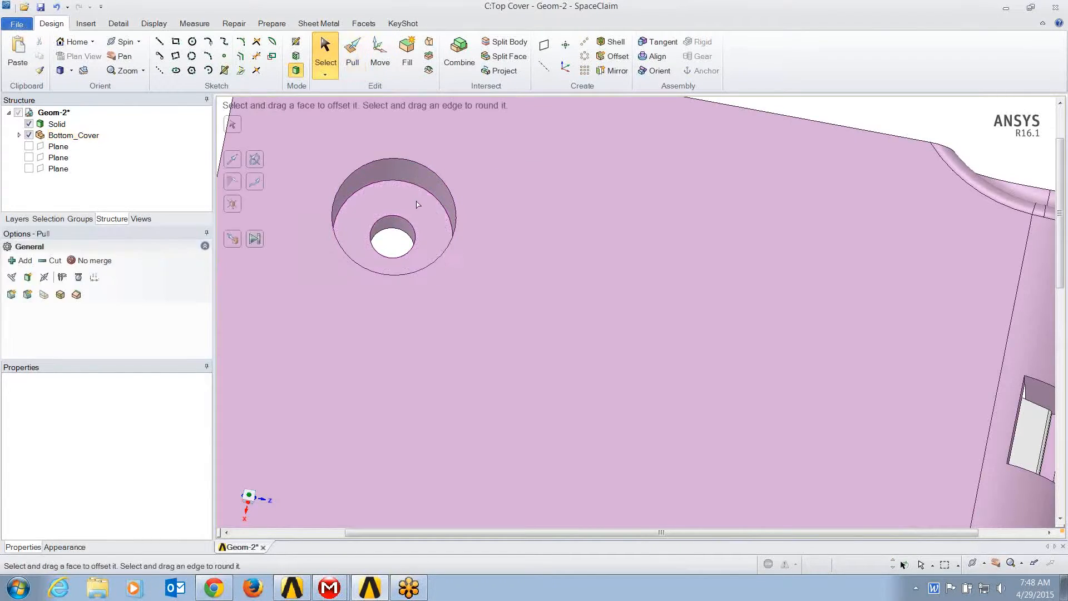
left_click(417, 210)
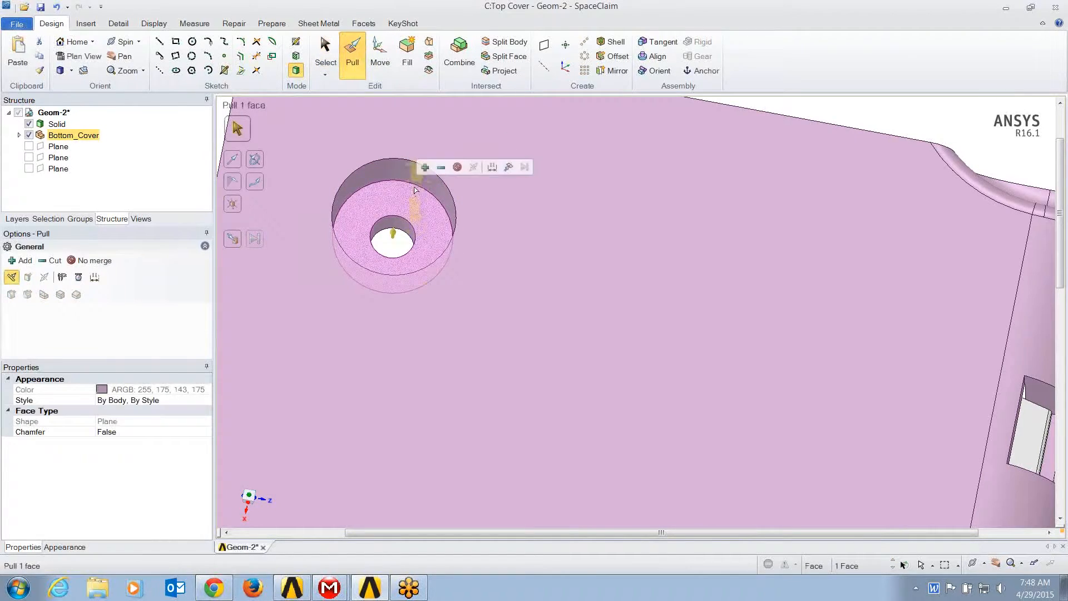
left_click(508, 168)
left_click(488, 199)
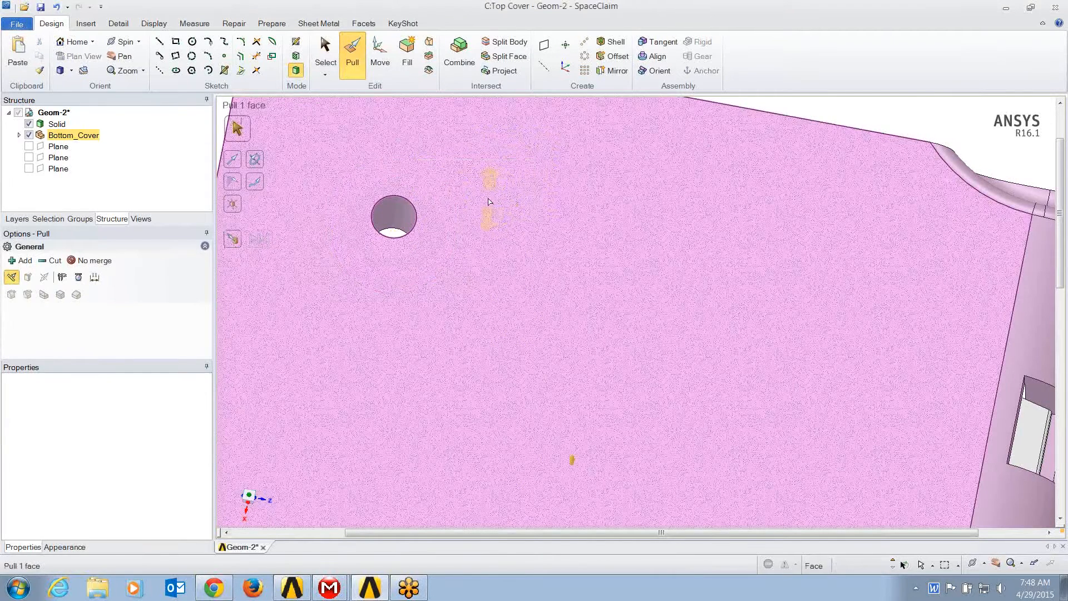
left_click(393, 212)
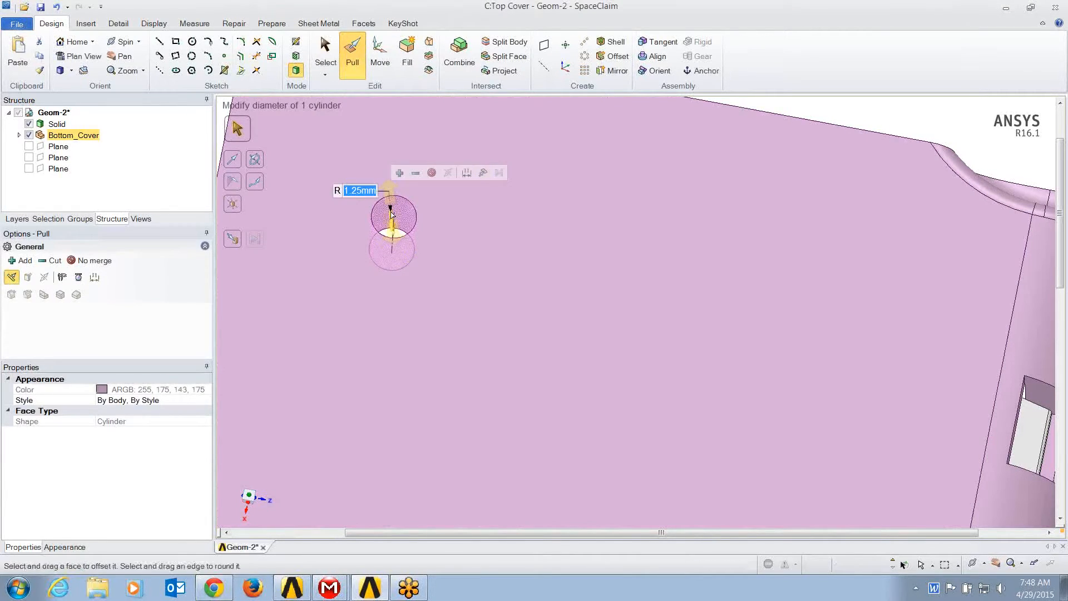
key("Delete")
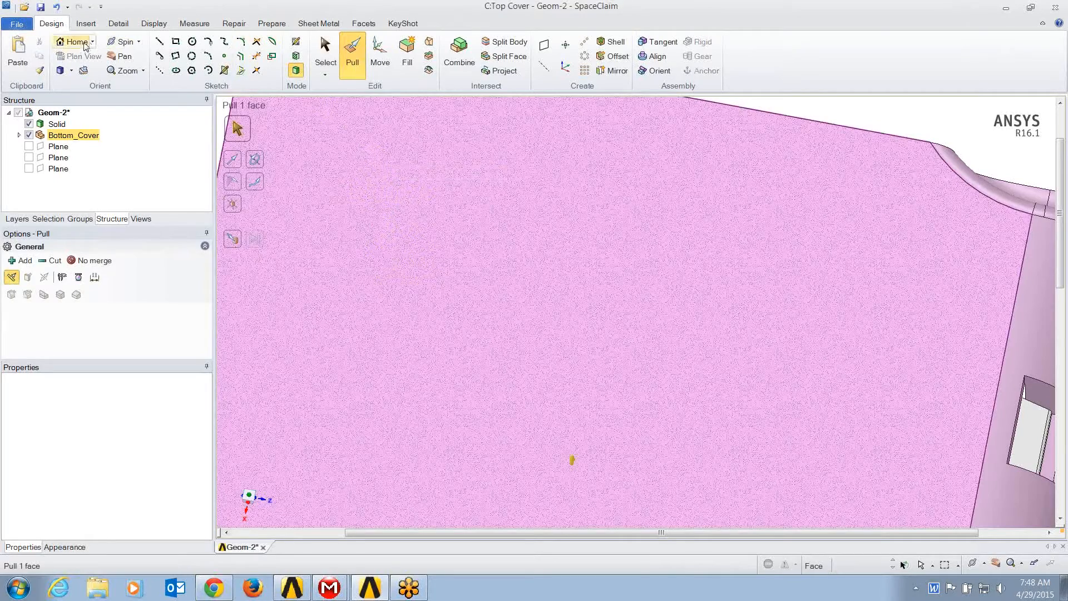
Examine the simplified boss and how the two covers meet, from the open side and in a straight view along the X axis.
left_click(73, 41)
middle_click_drag(519, 269, 682, 279)
left_click(627, 320)
scroll(595, 332, "up", 2)
left_click(594, 332)
scroll(594, 332, "down", 2)
middle_click_drag(502, 324, 647, 324, "shift")
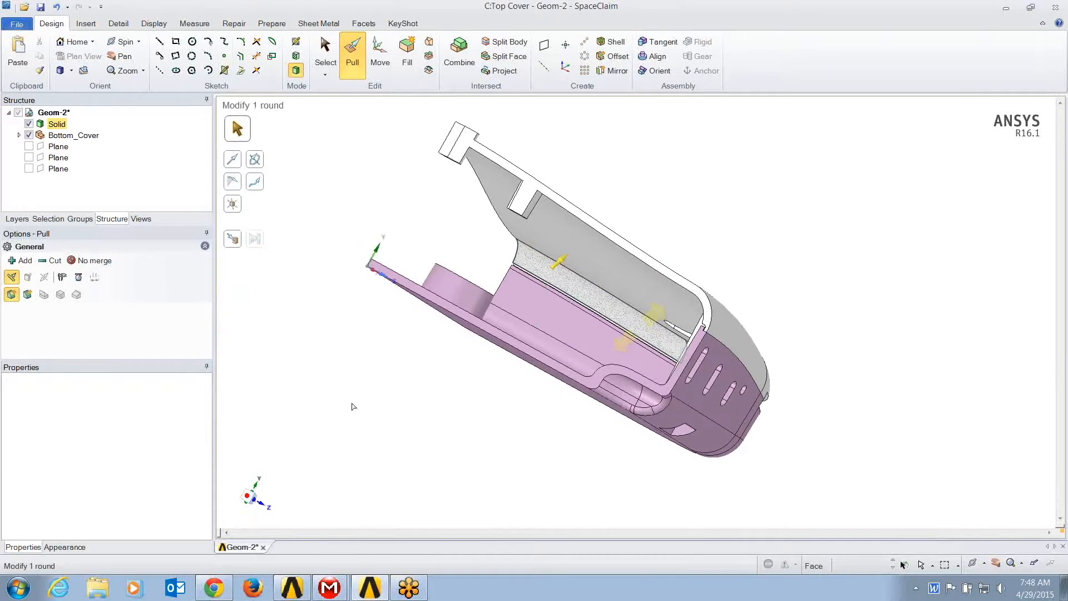
left_click(247, 496)
left_click(681, 342)
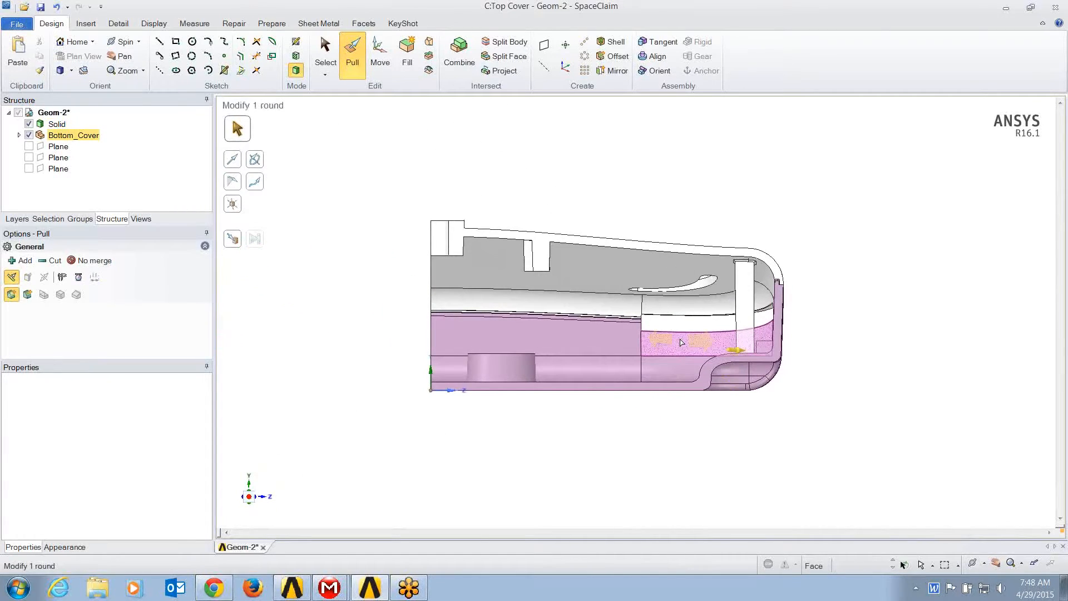
left_click(678, 285)
left_click(443, 177)
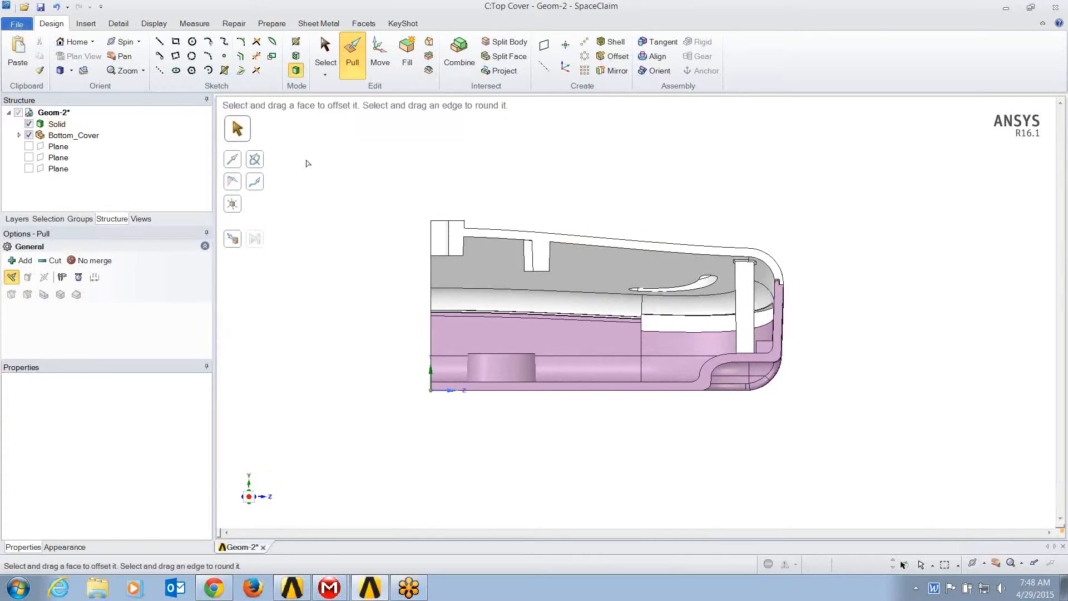
Hide the top cover body to expose the snap catch on the bottom cover's inner wall.
left_click(29, 124)
middle_click_drag(694, 332, 715, 303)
left_click(847, 426)
scroll(712, 333, "up", 5)
scroll(716, 333, "up", 3)
Round the snap catch's upper front edge and the upper edge of its window with a 0.25 mm radius.
left_click(718, 311)
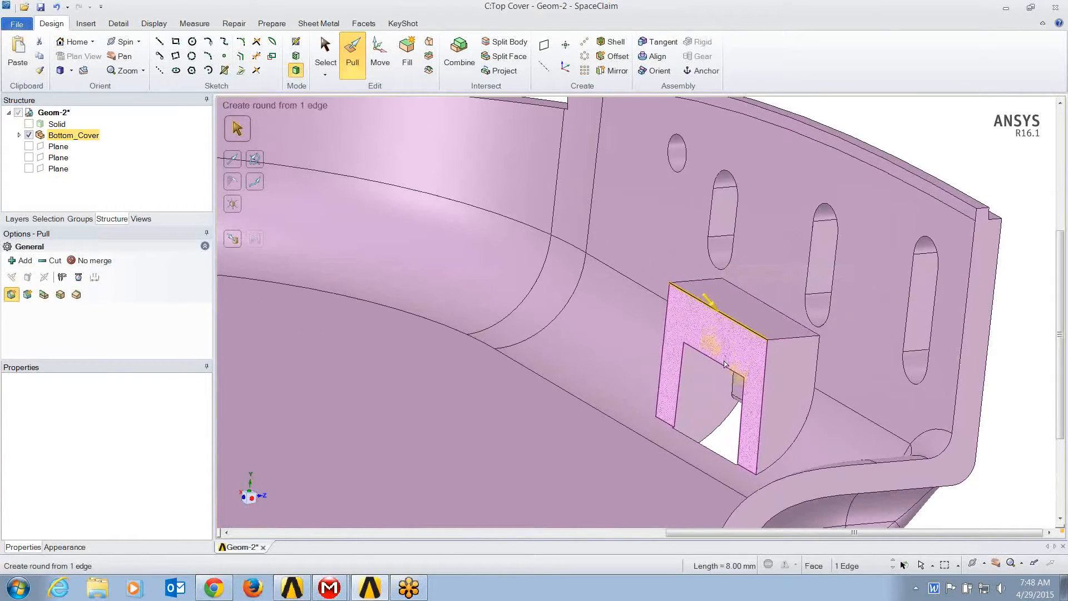
left_click(720, 364, "ctrl")
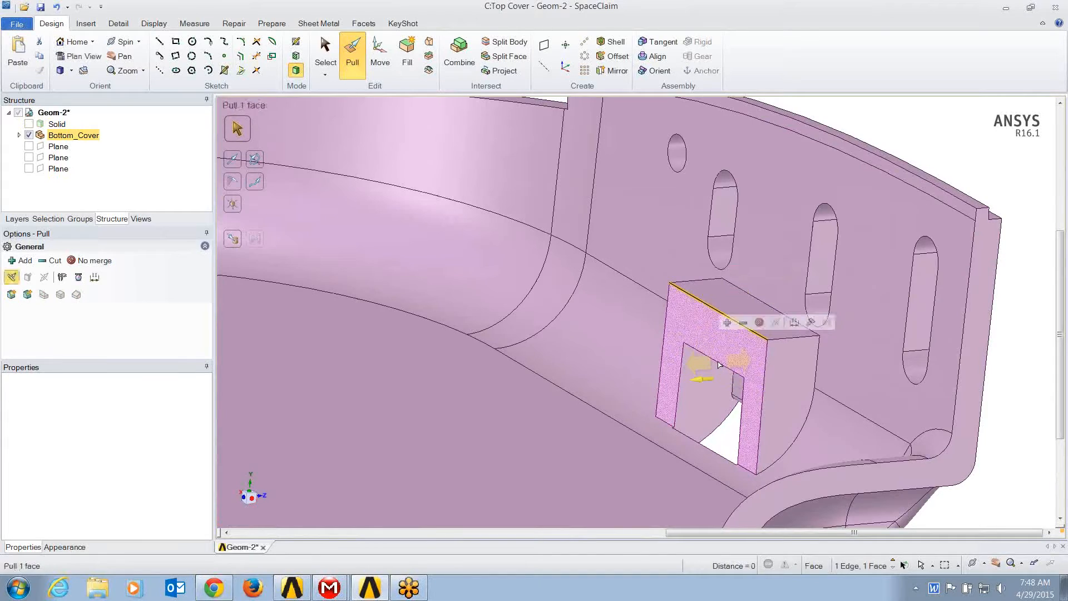
left_click(1005, 347)
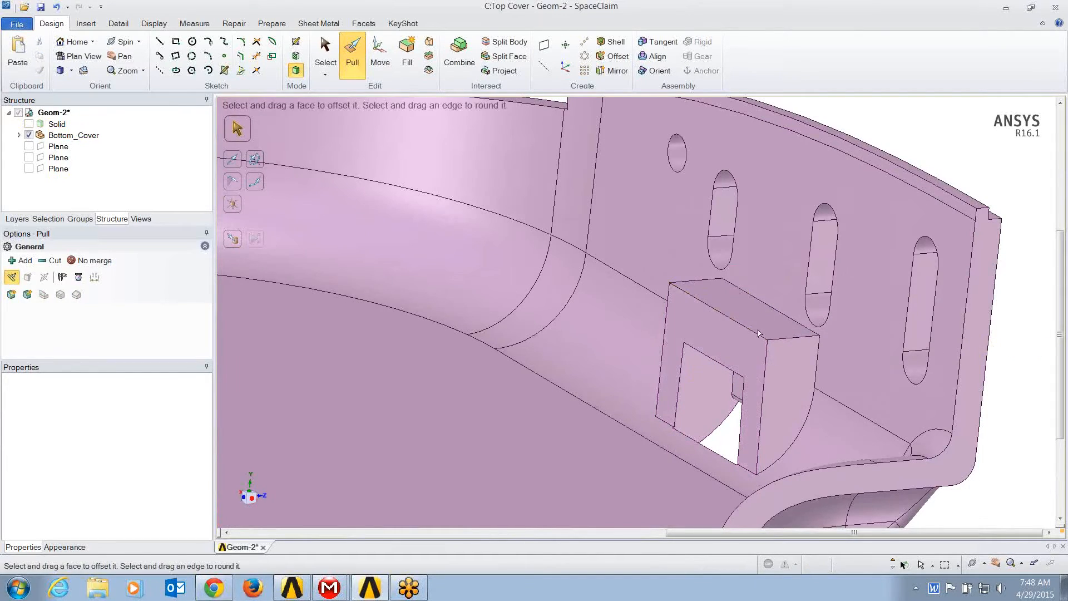
left_click(763, 334)
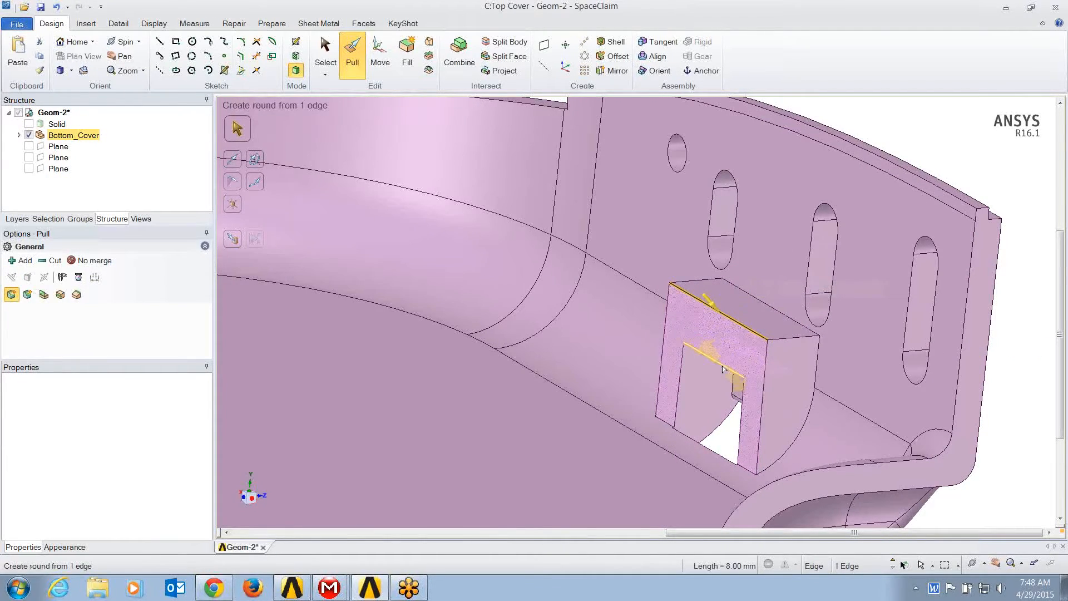
left_click(723, 369, "ctrl")
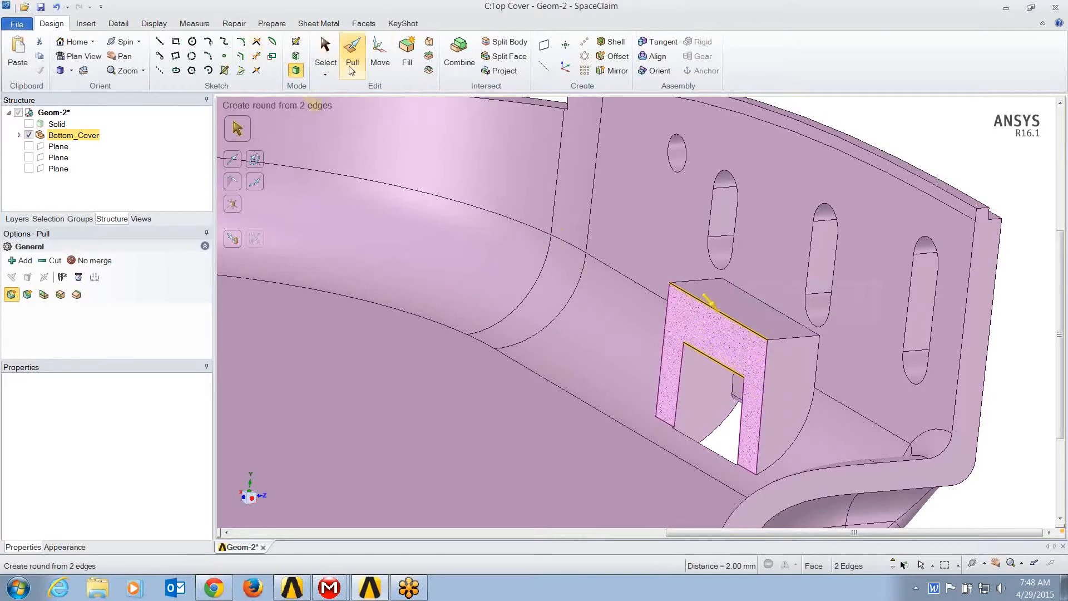
left_click_drag(708, 302, 715, 330)
type(".25")
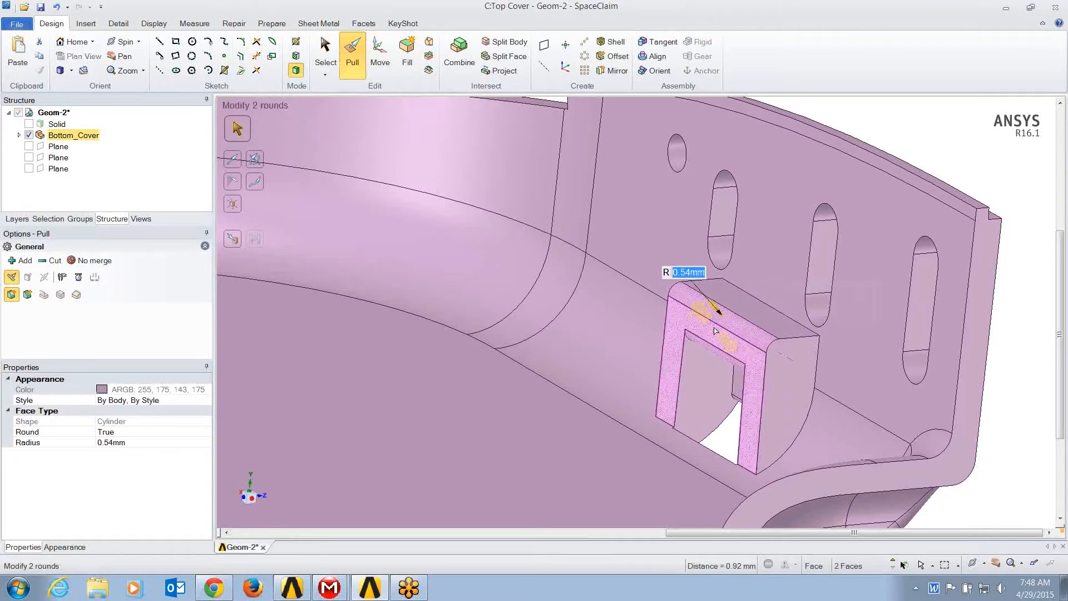
key("Return")
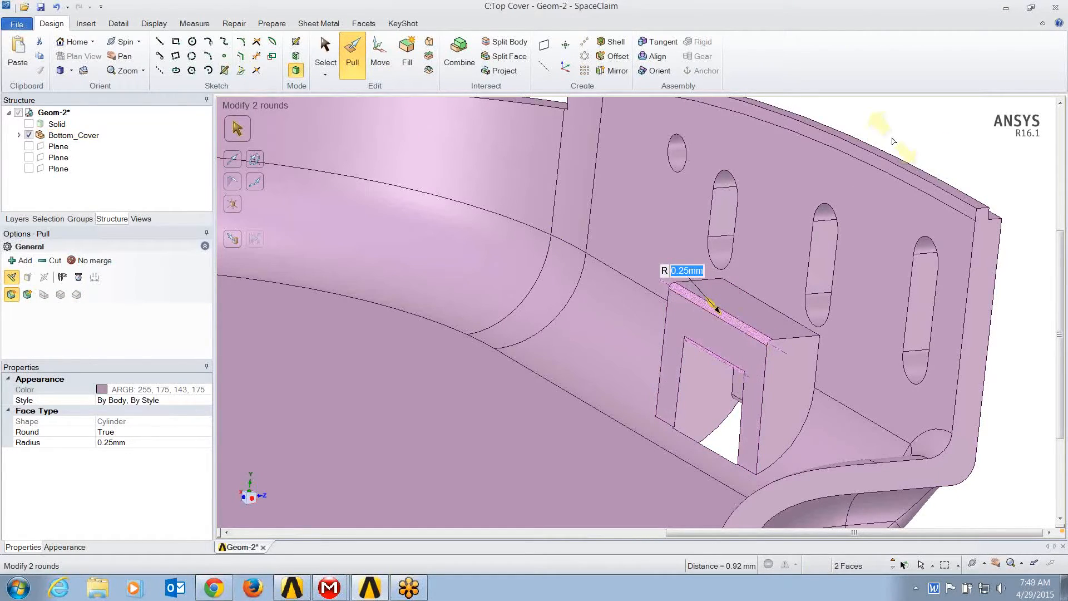
left_click(901, 154)
Show the top cover body again and view both covers straight along the X axis with nothing selected.
scroll(885, 154, "up", 3)
scroll(880, 156, "down", 5)
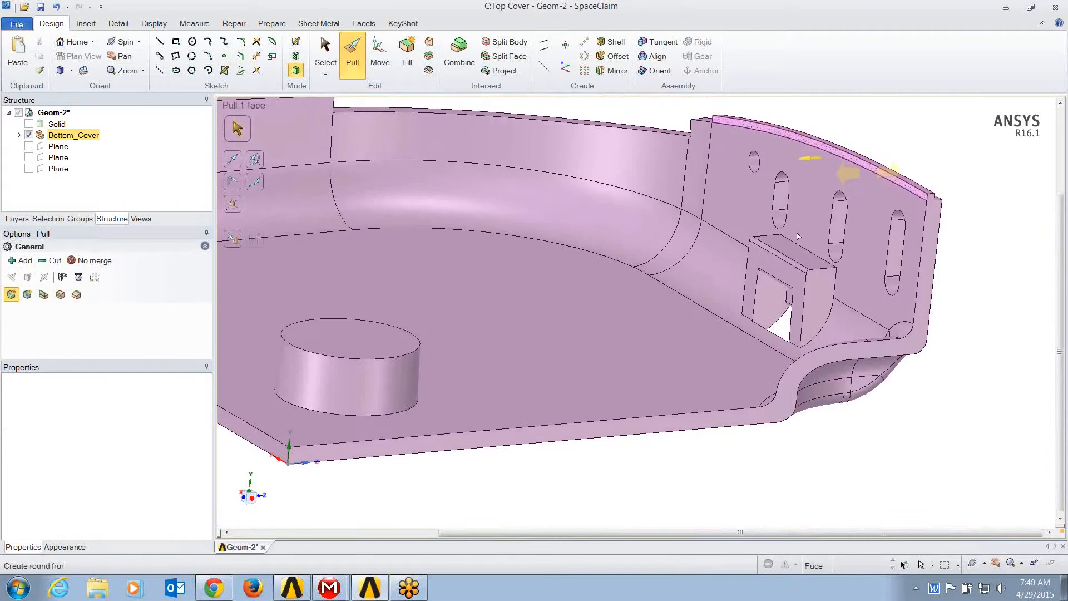
left_click(29, 123)
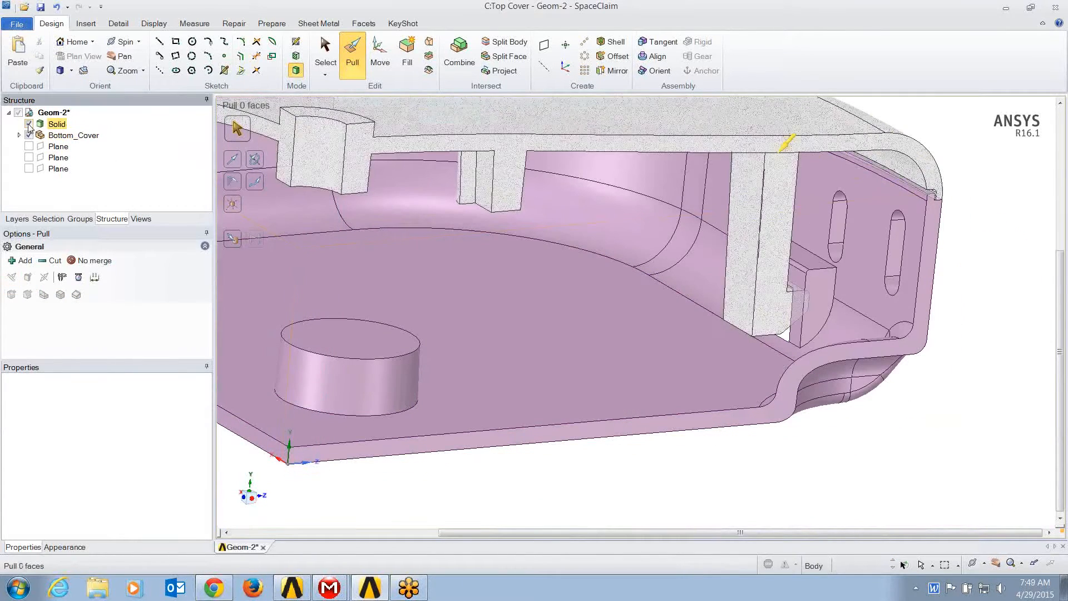
left_click(252, 501)
left_click(501, 260)
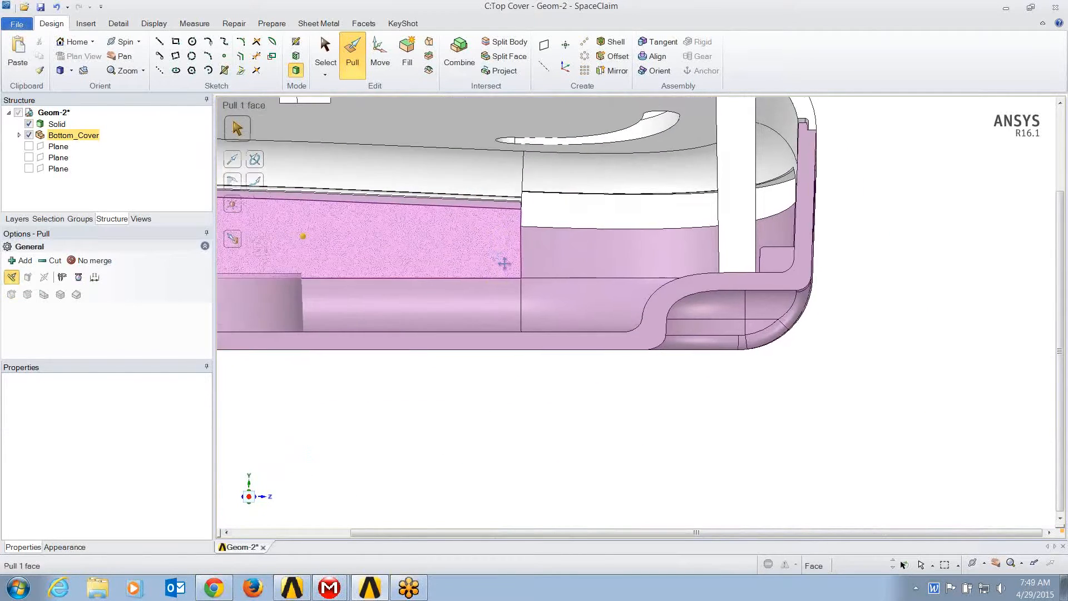
scroll(585, 342, "up", 2)
middle_click_drag(584, 342, 594, 350, "shift")
key("Escape")
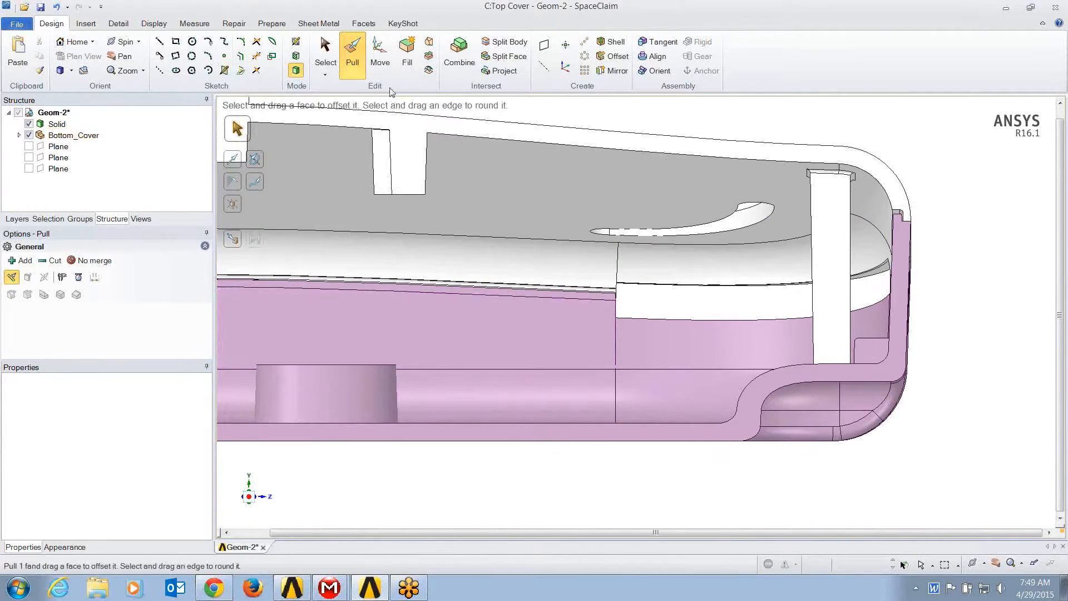
Move the whole top cover body 4.75 mm upward along Y, away from the bottom cover.
left_click(378, 61)
triple_click(511, 234)
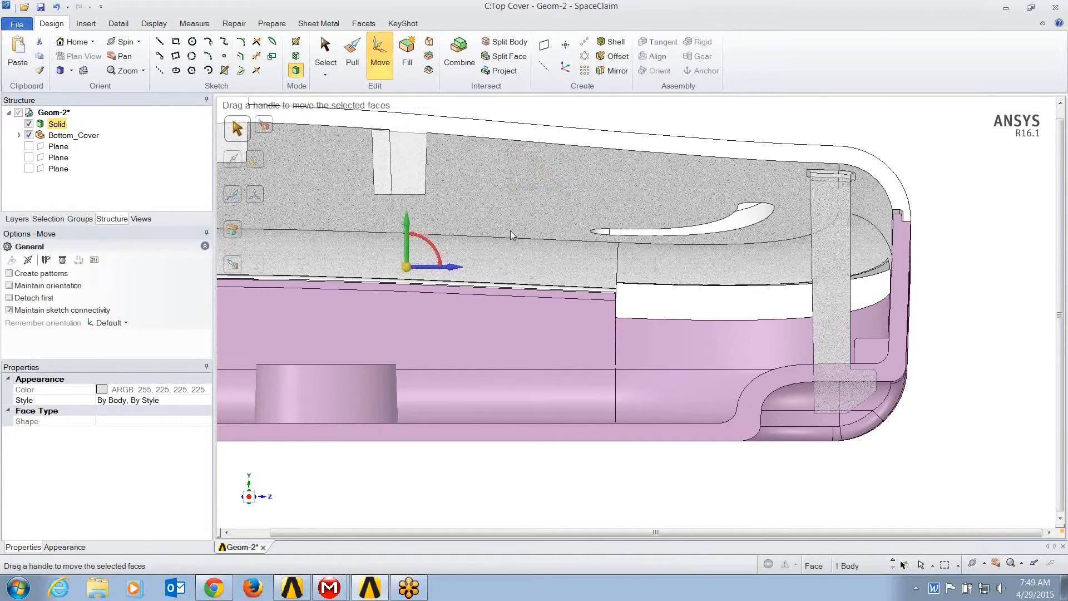
left_click_drag(338, 204, 338, 173)
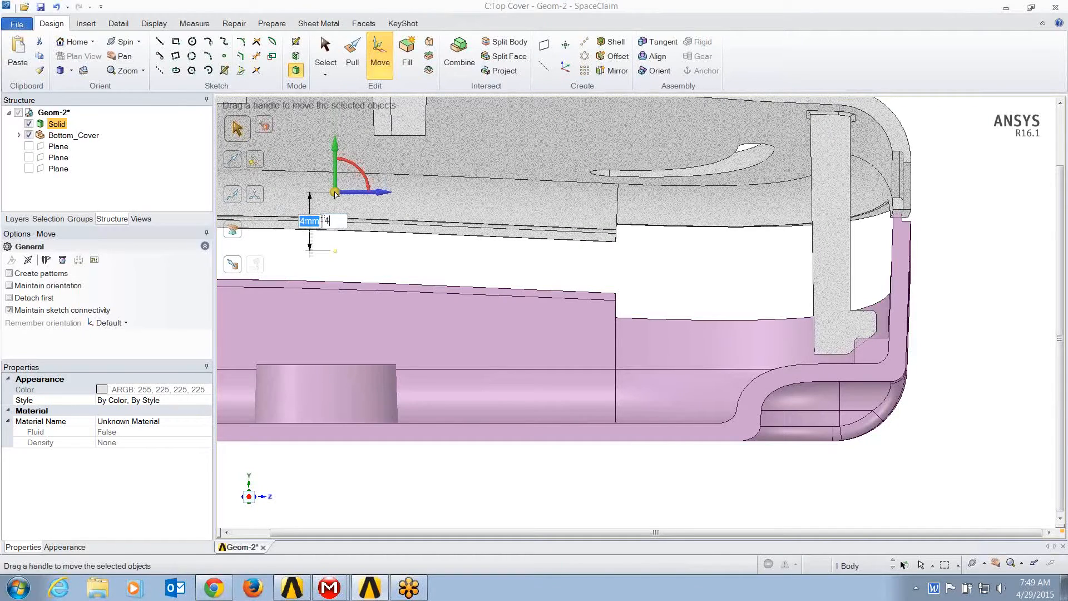
type("5")
key("Return")
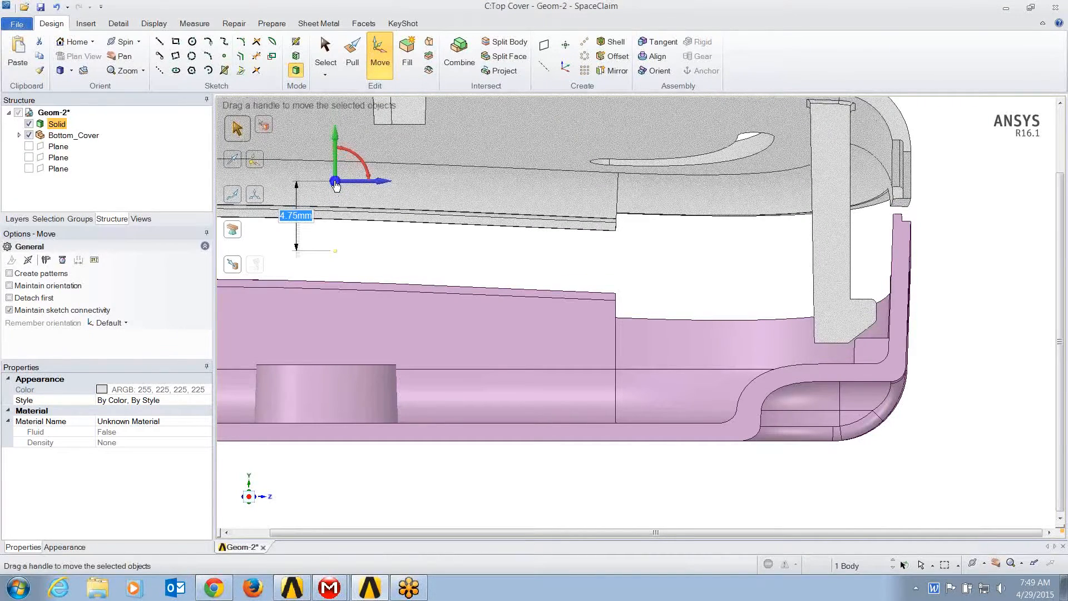
key("Escape")
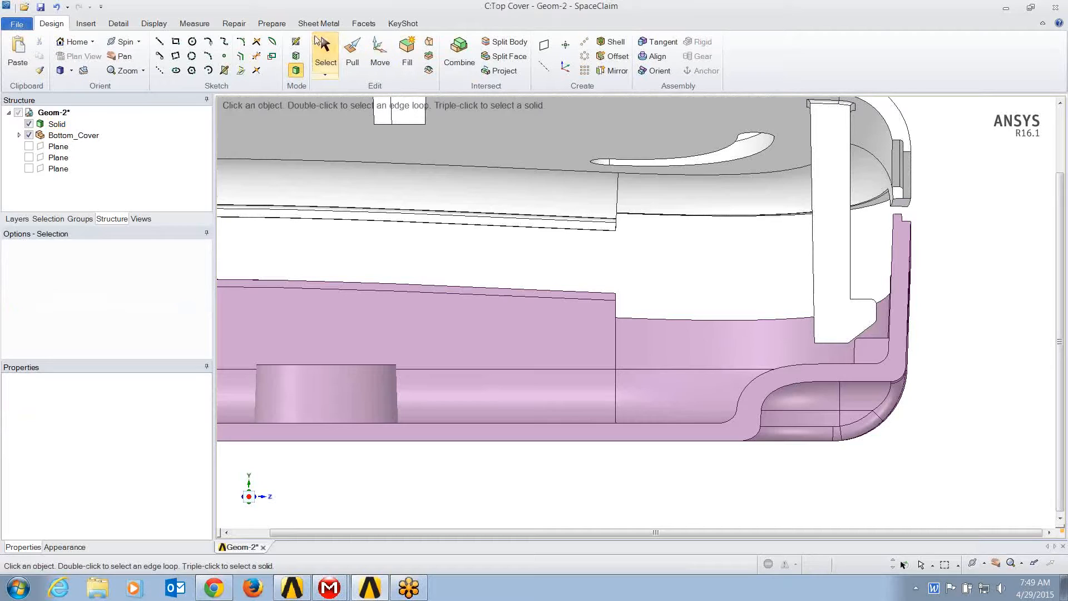
Check the raised snap leg's position above the catch, then switch to the Cover_Assy project in Workbench.
left_click(49, 125)
left_click(563, 293)
middle_click_drag(563, 293, 635, 308, "shift")
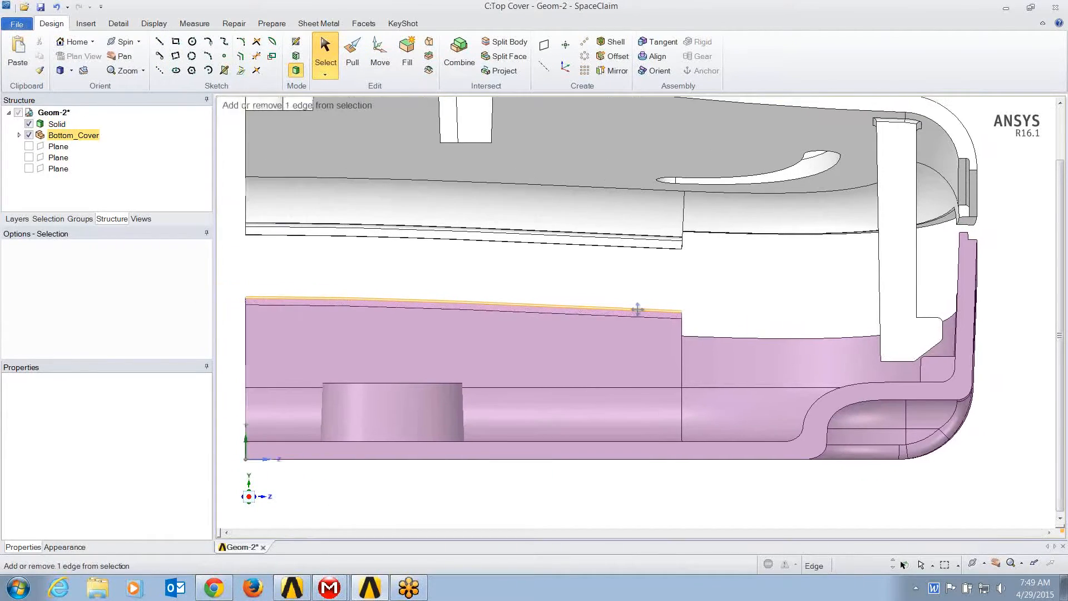
left_click(301, 589)
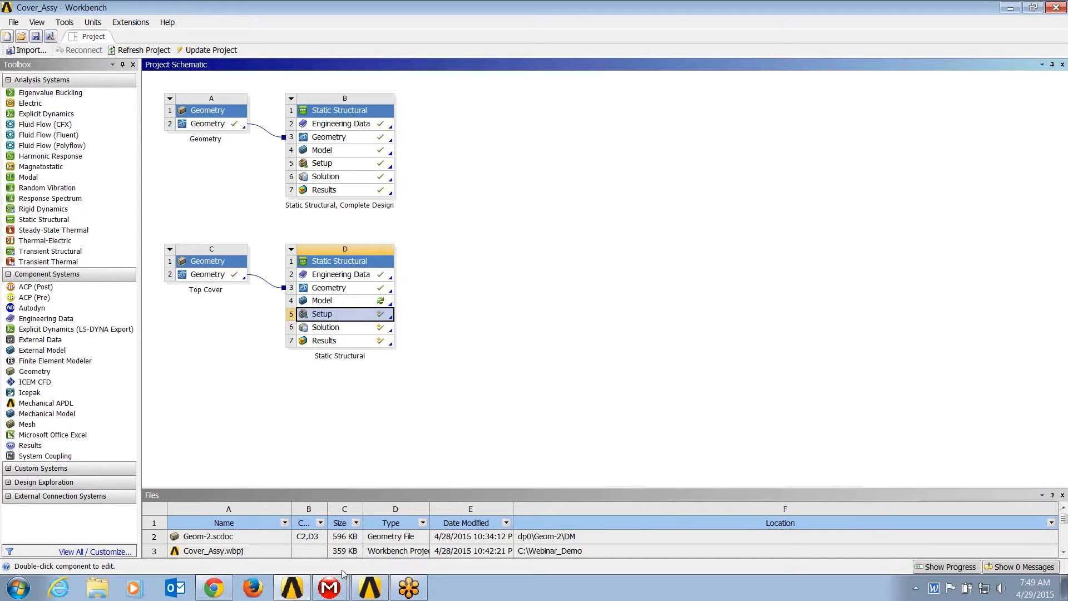
Switch to the Mechanical session of the second Static Structural system, update its geometry from source, and review the bottom cover's material assignment.
left_click(329, 587)
left_click(311, 560)
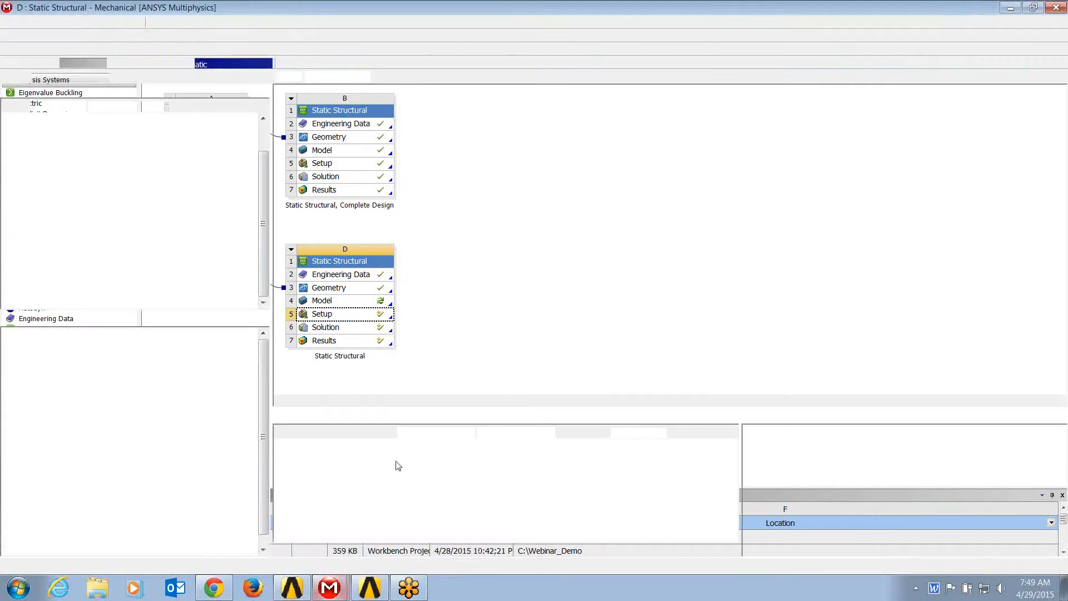
left_click_drag(266, 199, 264, 159)
left_click(69, 138)
right_click(69, 138)
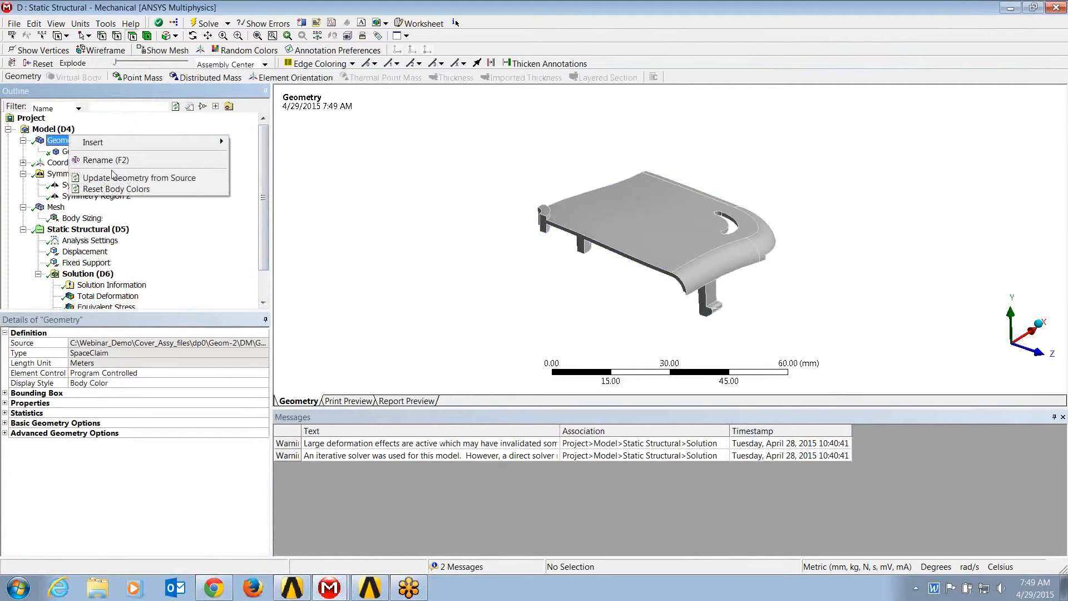
left_click(134, 178)
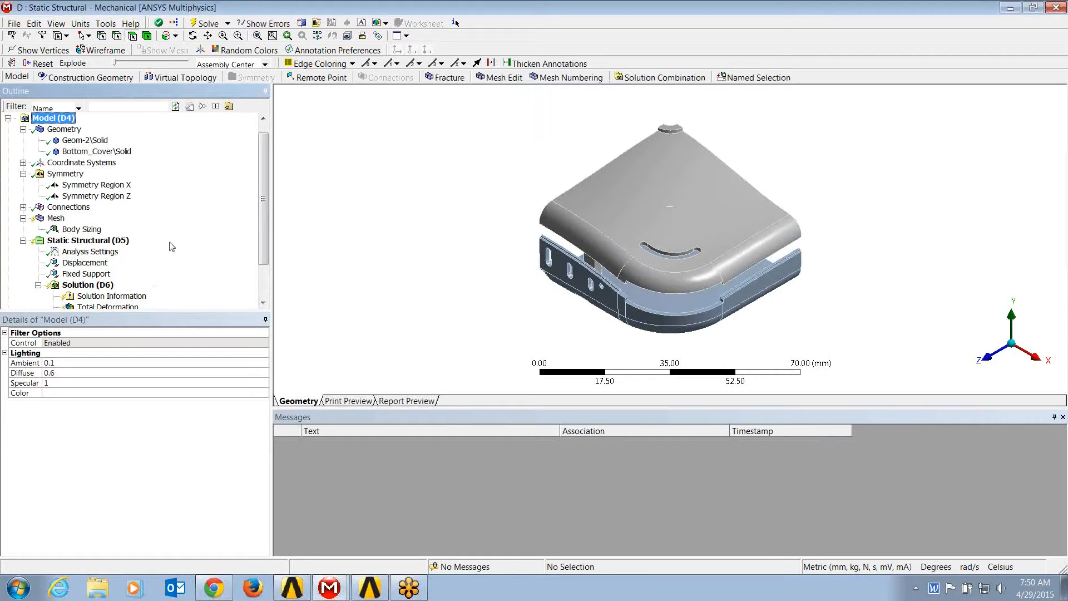
middle_click_drag(606, 241, 737, 206)
left_click(95, 151)
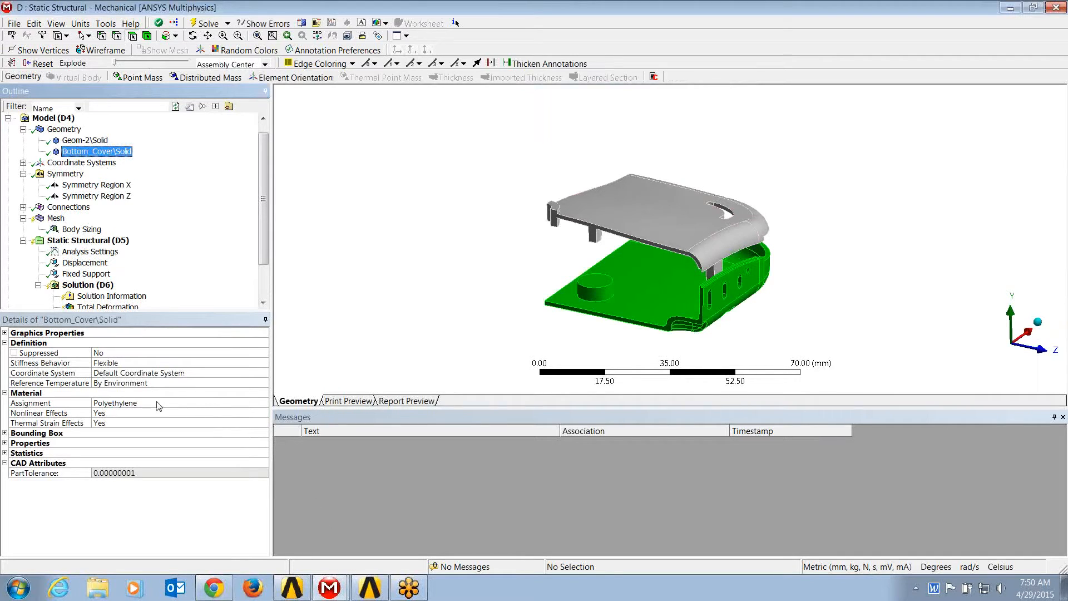
Duplicate Symmetry Region X and scope the copy to the bottom cover's cut face normal to the X axis.
left_click(96, 187)
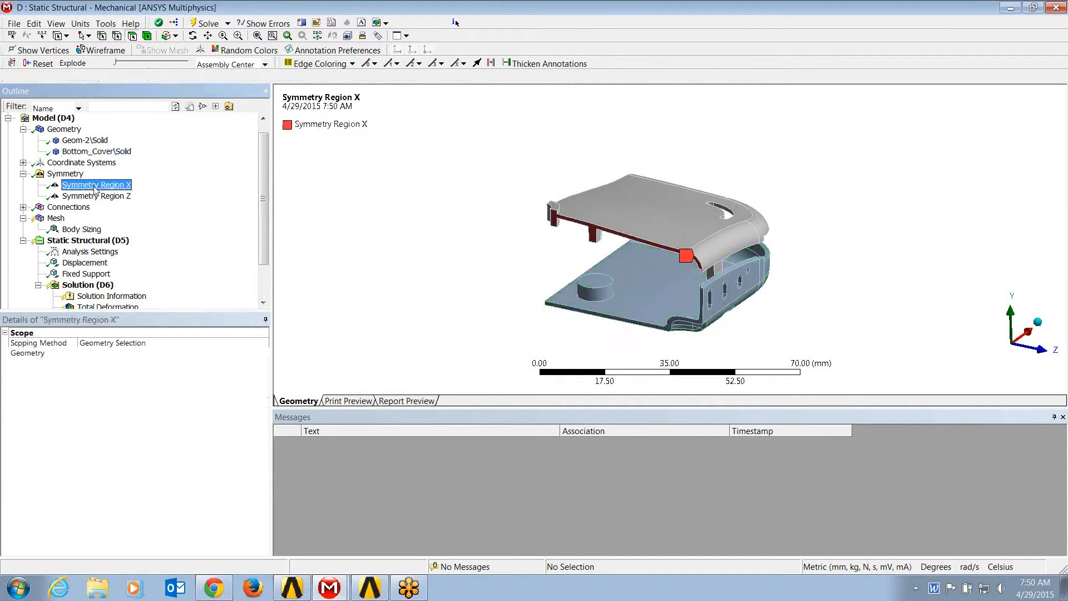
right_click(95, 190)
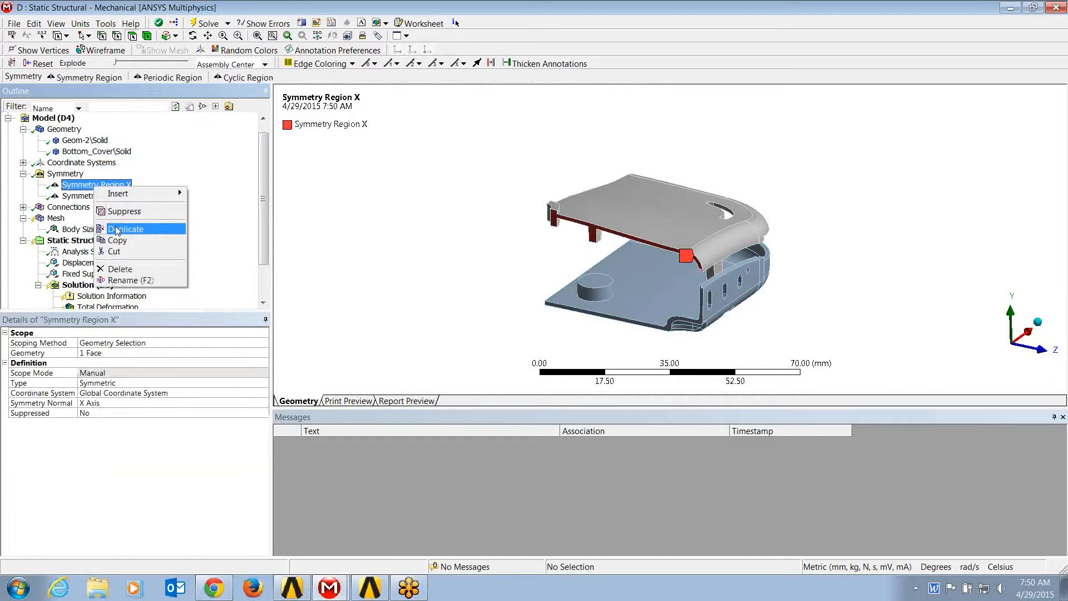
left_click(118, 229)
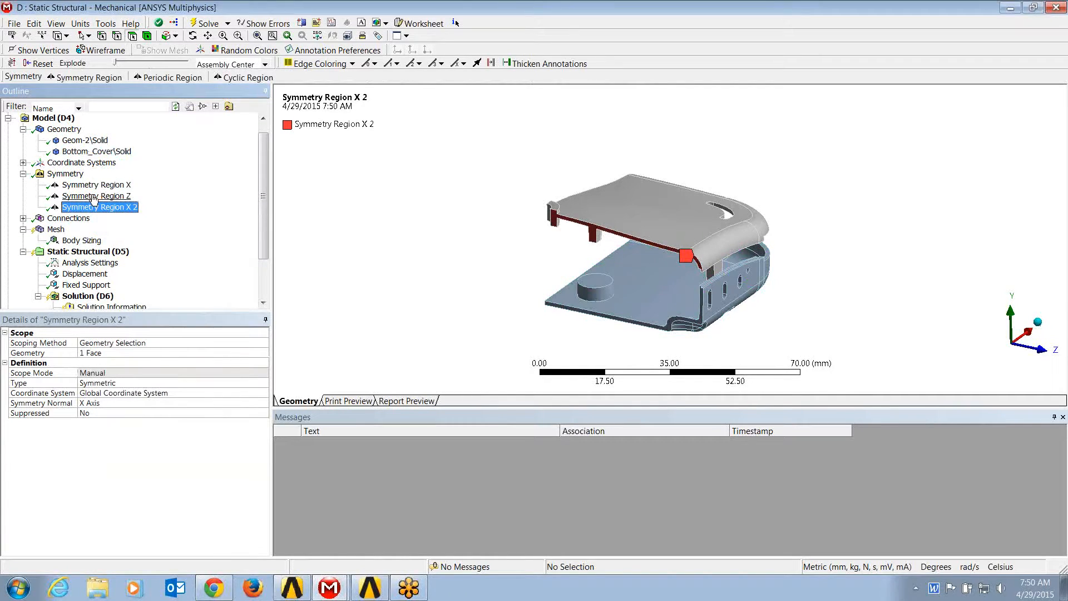
left_click(580, 312)
left_click(111, 352)
left_click(91, 352)
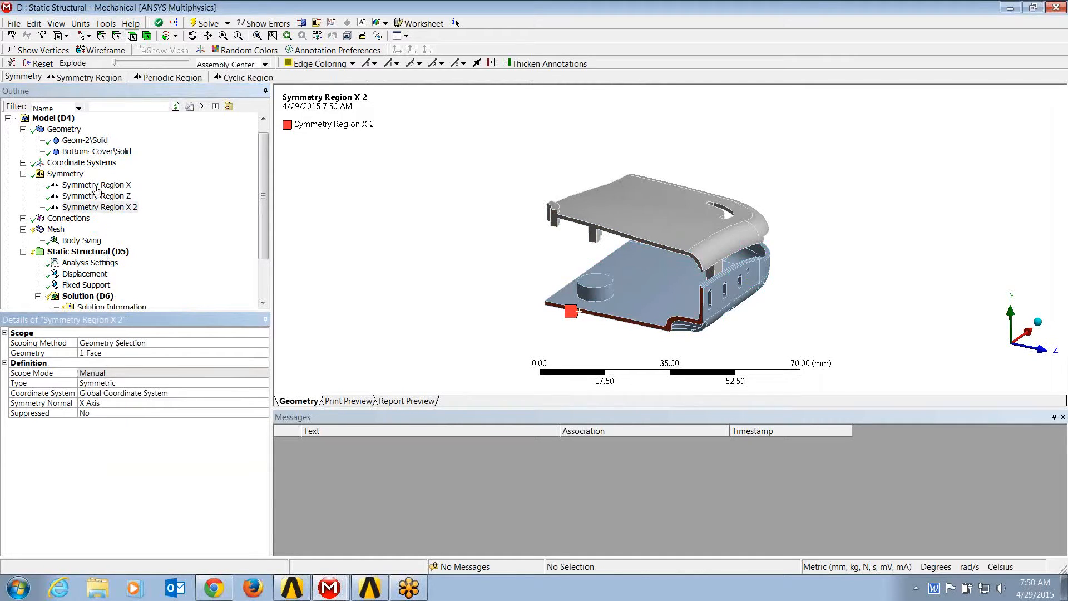
Duplicate Symmetry Region Z and scope the copy to the bottom cover's cut face normal to the Z axis.
left_click(95, 195)
right_click(62, 196)
left_click(124, 240)
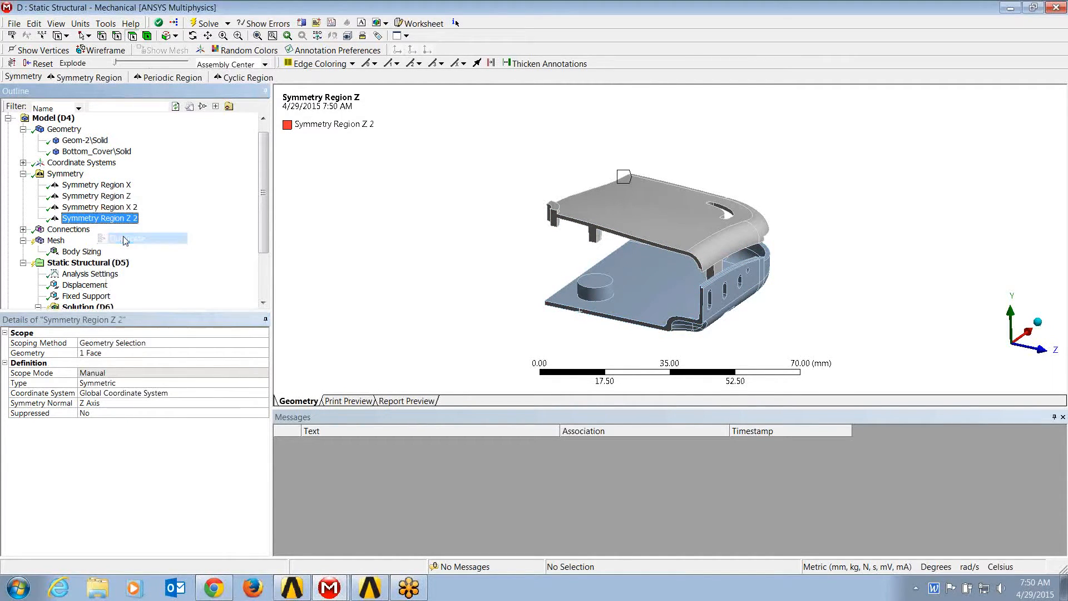
middle_click_drag(529, 306, 642, 328)
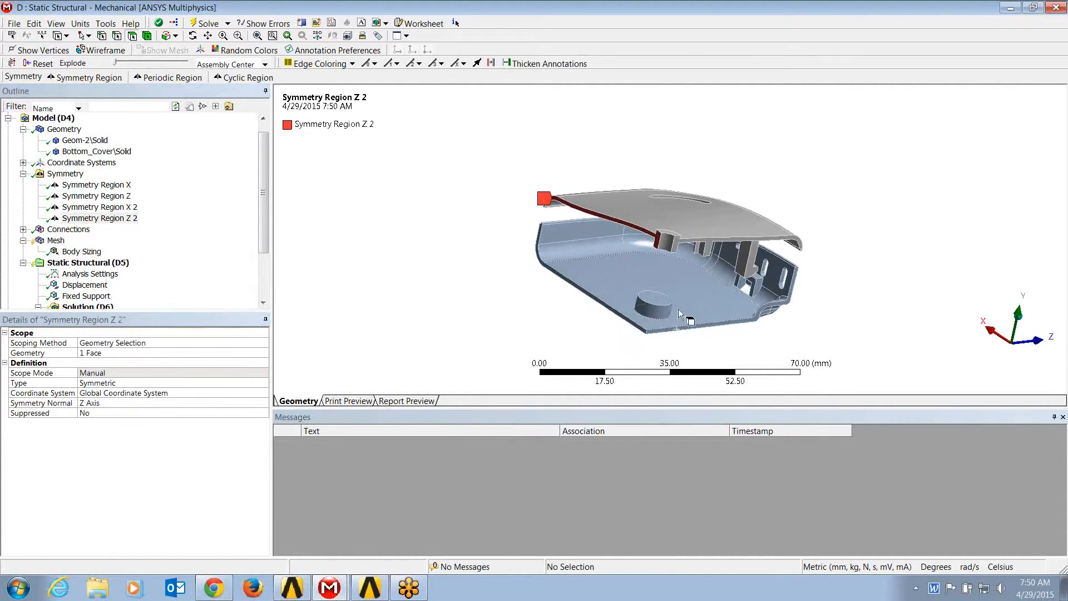
left_click(639, 329)
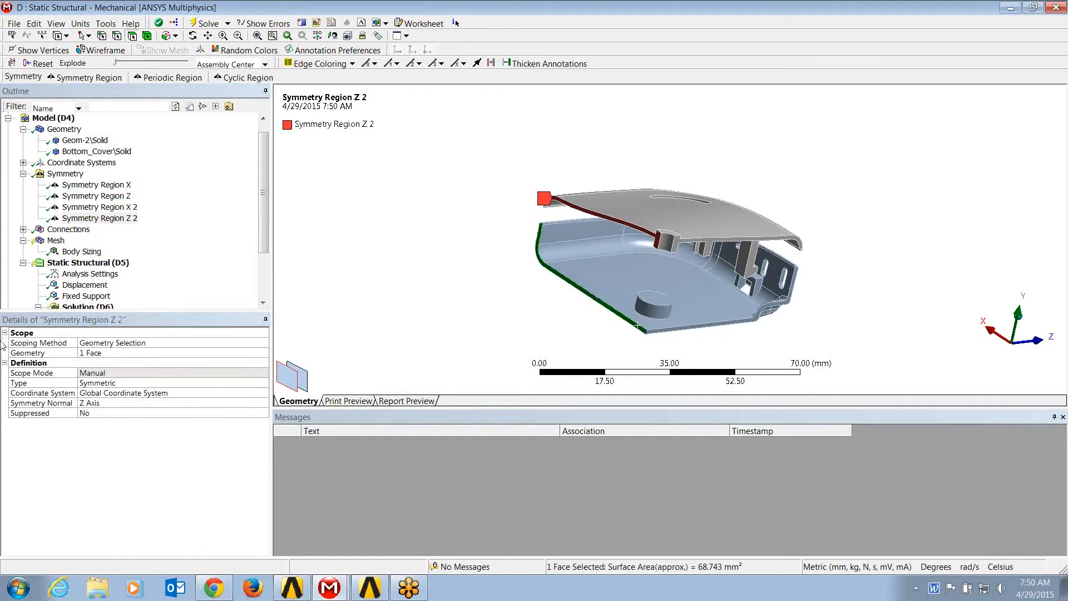
left_click(101, 353)
left_click(100, 353)
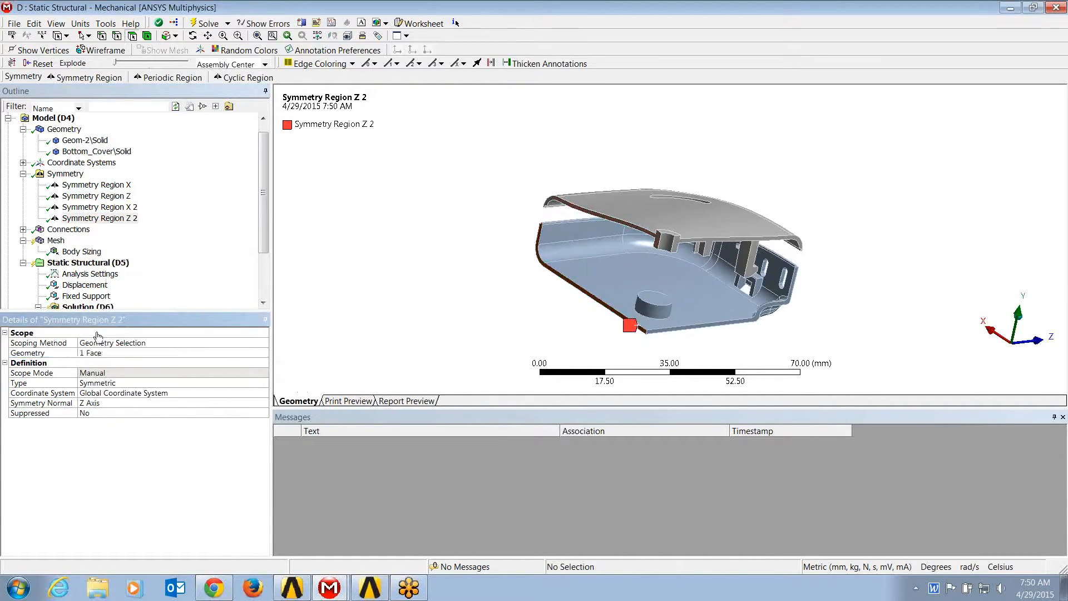
Update the mesh for both covers and inspect it around the snap leg and catch.
left_click(59, 240)
middle_click_drag(515, 227, 469, 221)
double_click(63, 241)
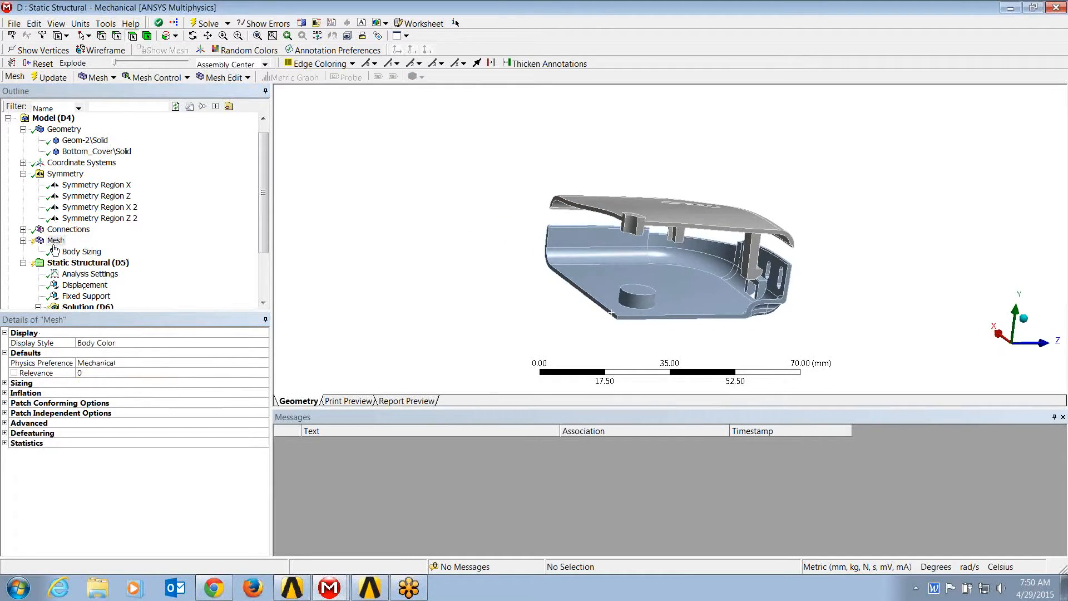
right_click(55, 244)
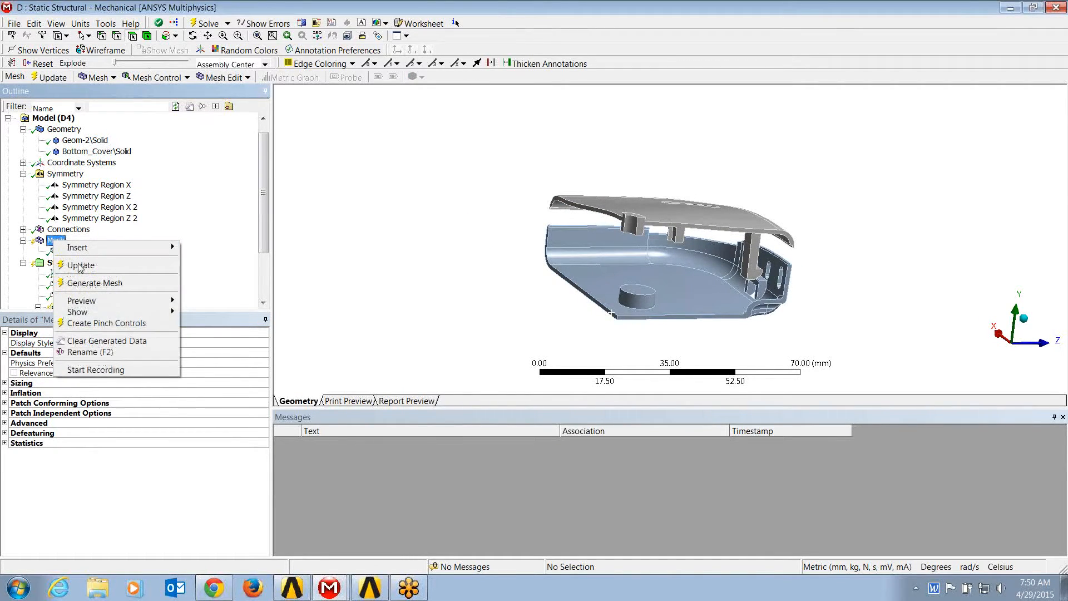
left_click(80, 266)
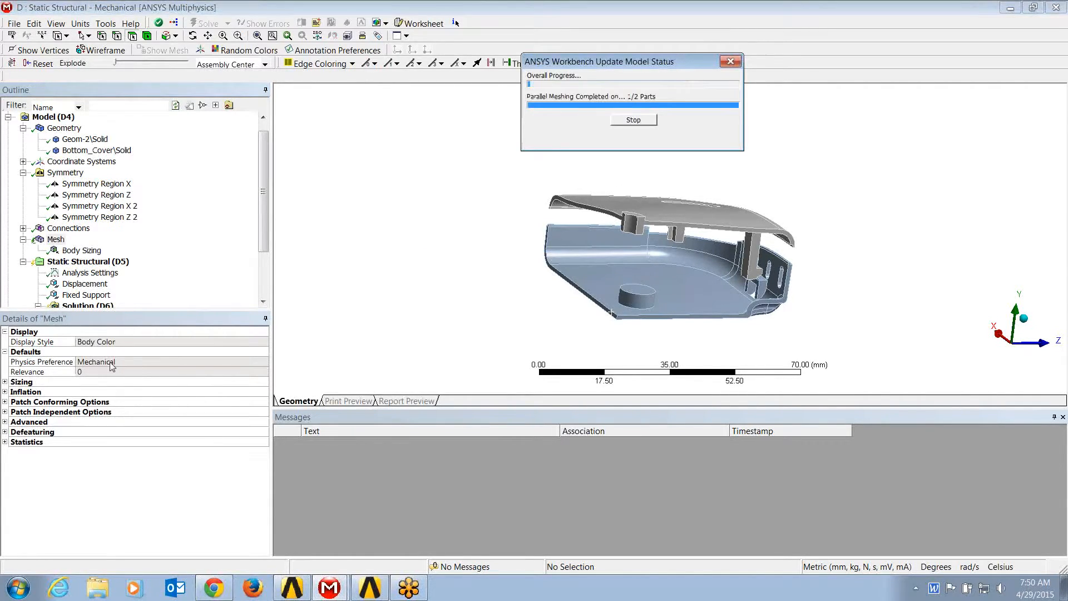
mouse_move(695, 267)
middle_mouse_down()
mouse_move(703, 295)
mouse_move(675, 260)
middle_mouse_up()
right_click_drag(737, 226, 794, 297)
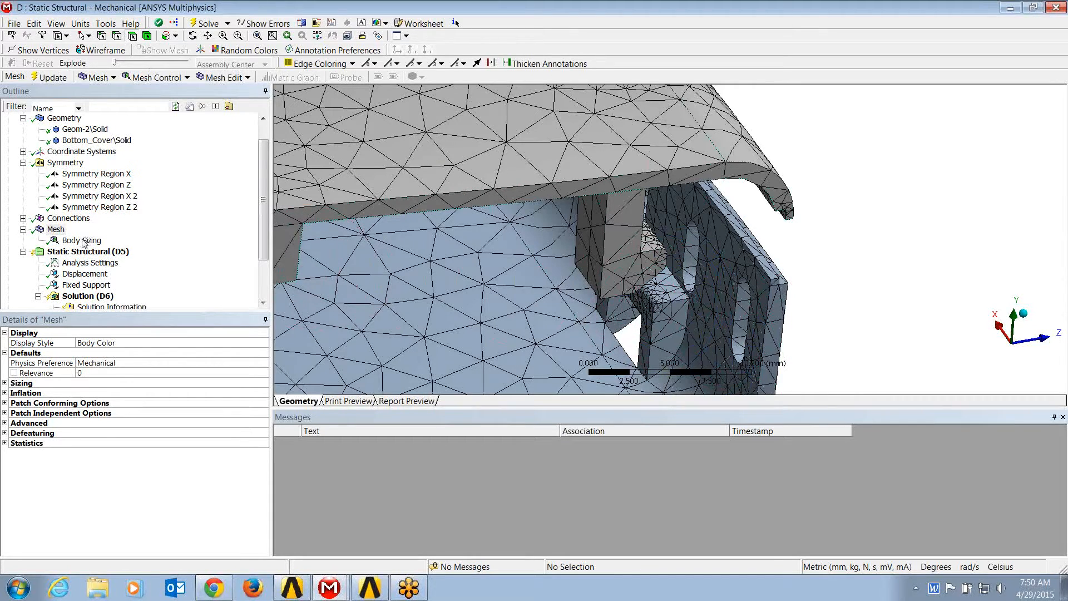
left_click(257, 35)
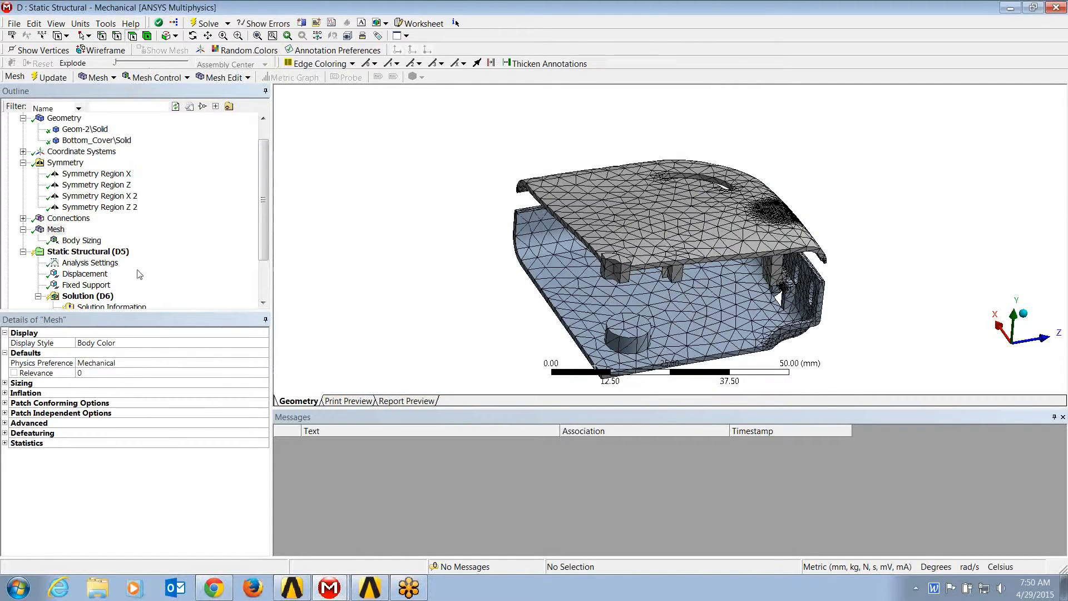
Rescope the Displacement load to the face of the small post at the top cover's inner corner.
left_click(95, 275)
middle_click_drag(629, 184, 577, 198)
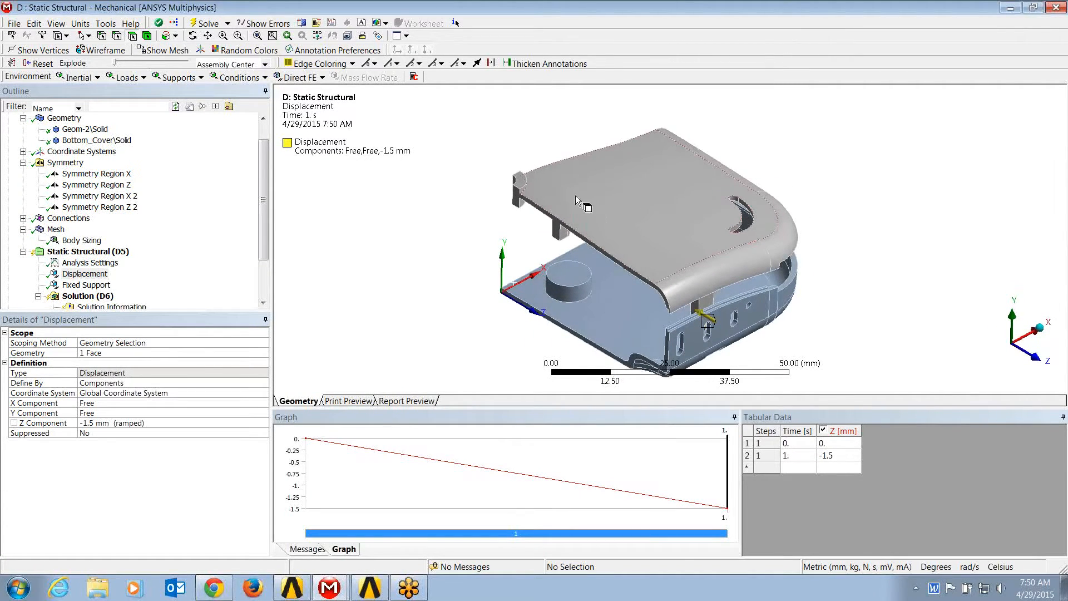
left_click(117, 354)
left_click(513, 192)
left_click(157, 354)
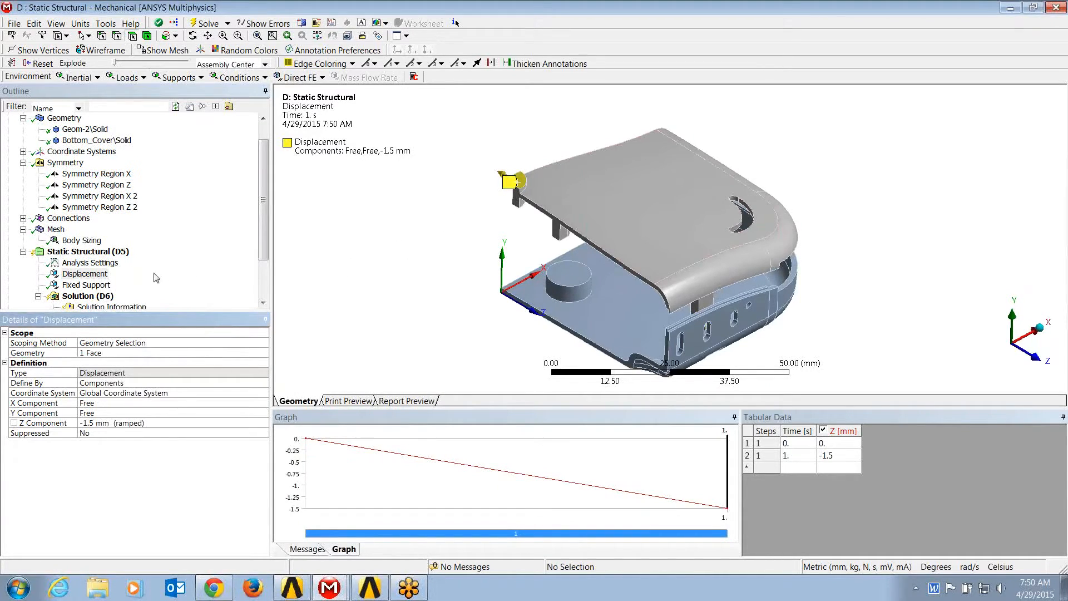
Rescope the Fixed Support to the large flat underside face of the bottom cover.
left_click(107, 287)
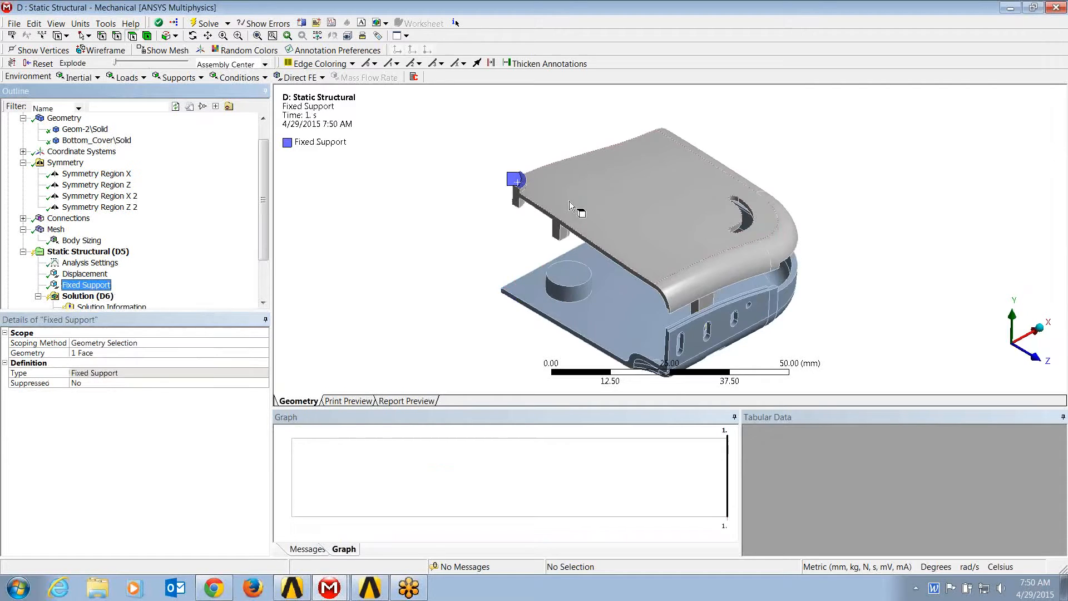
middle_click_drag(569, 201, 591, 140)
left_click(583, 236)
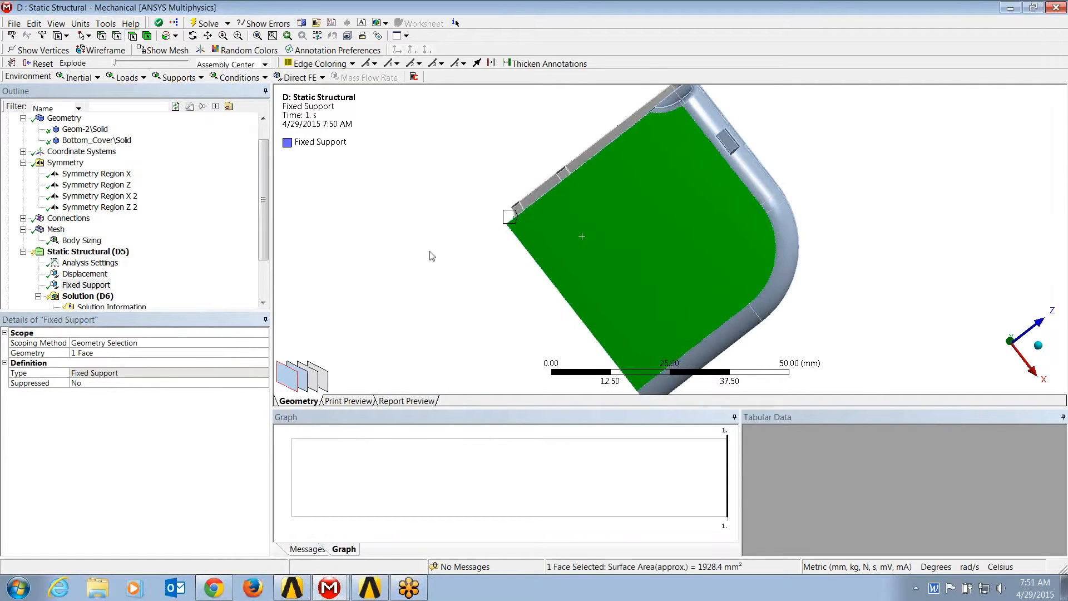
left_click(99, 355)
left_click(99, 355)
middle_click_drag(553, 160, 536, 251)
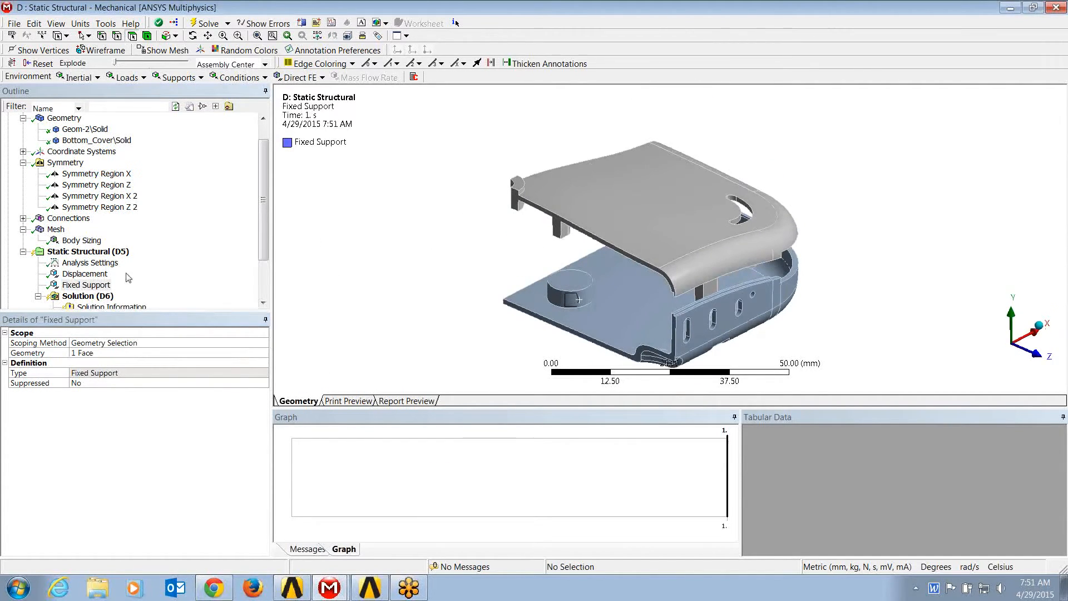
Scope the contact side of the frictionless Contact Region to the snap leg's hook faces, using Extend to Limits from one hook face.
left_click_drag(263, 188, 261, 257)
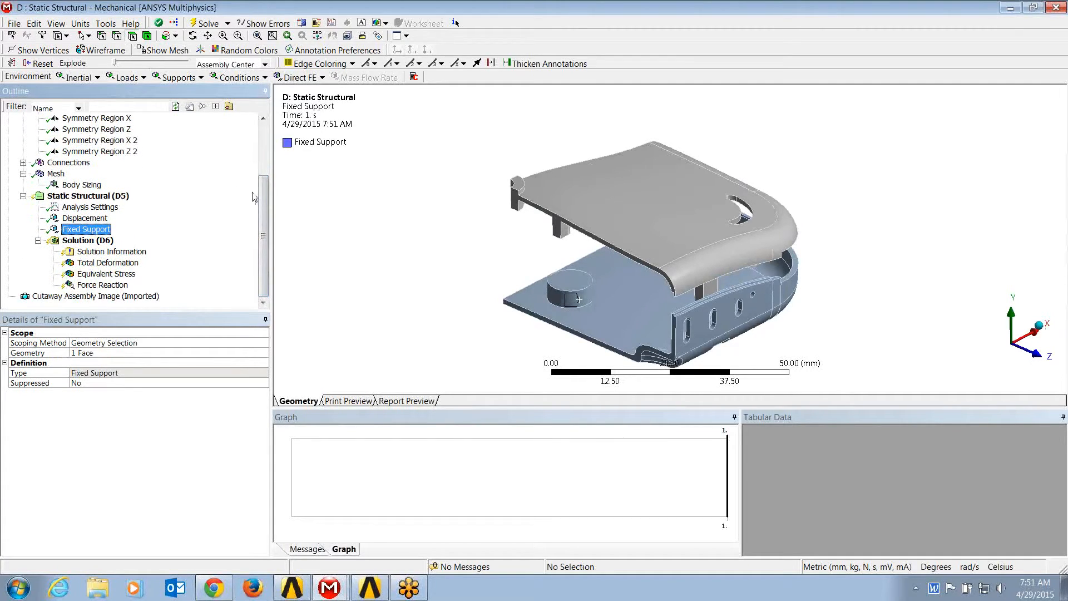
left_click(23, 163)
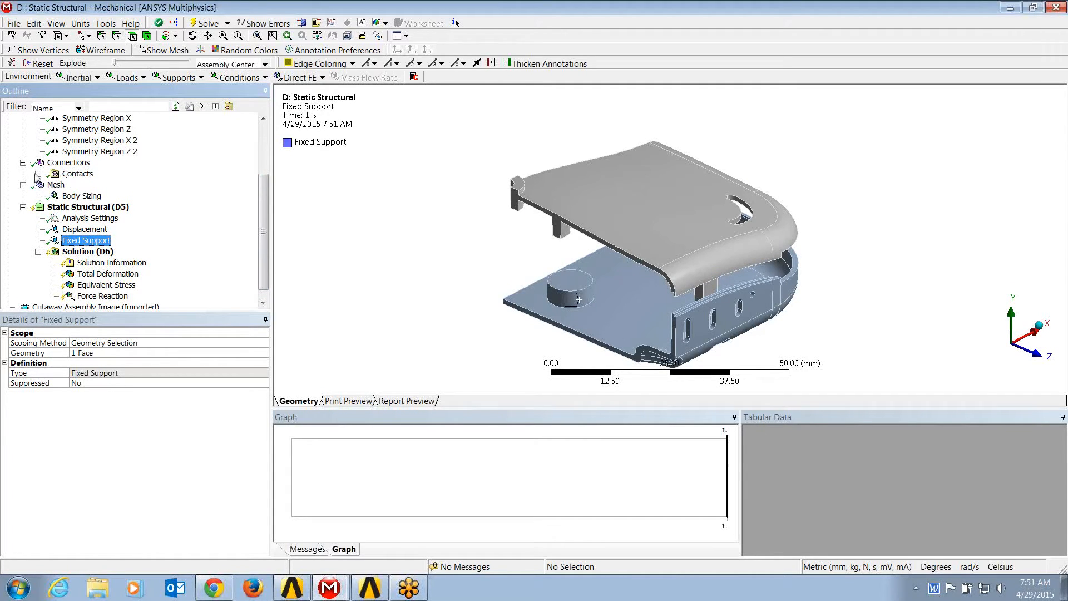
left_click(38, 174)
left_click(94, 185)
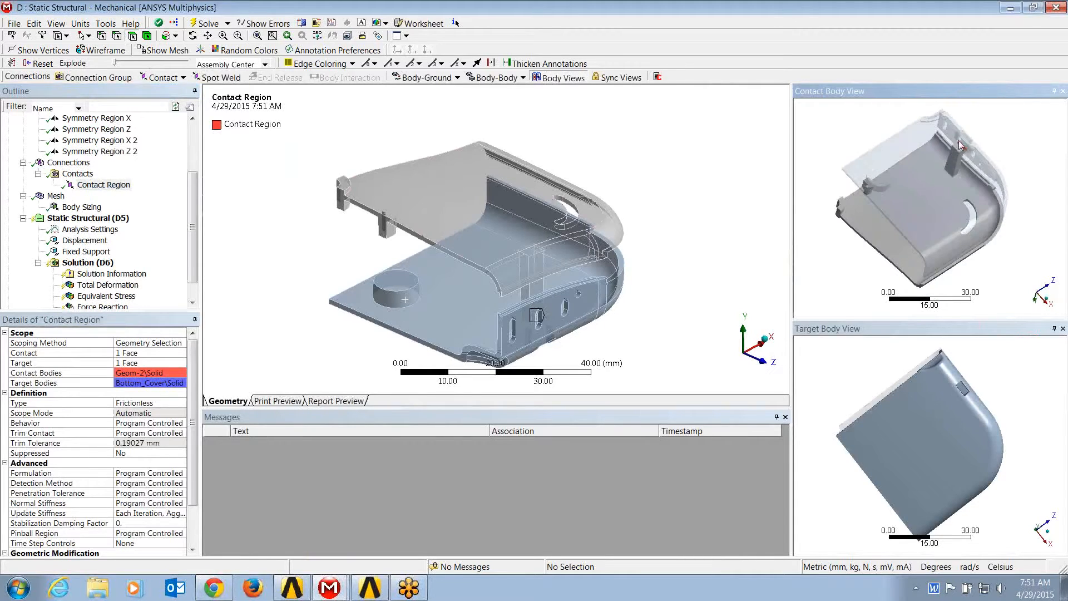
middle_click_drag(952, 146, 914, 196)
right_click_drag(907, 165, 963, 217)
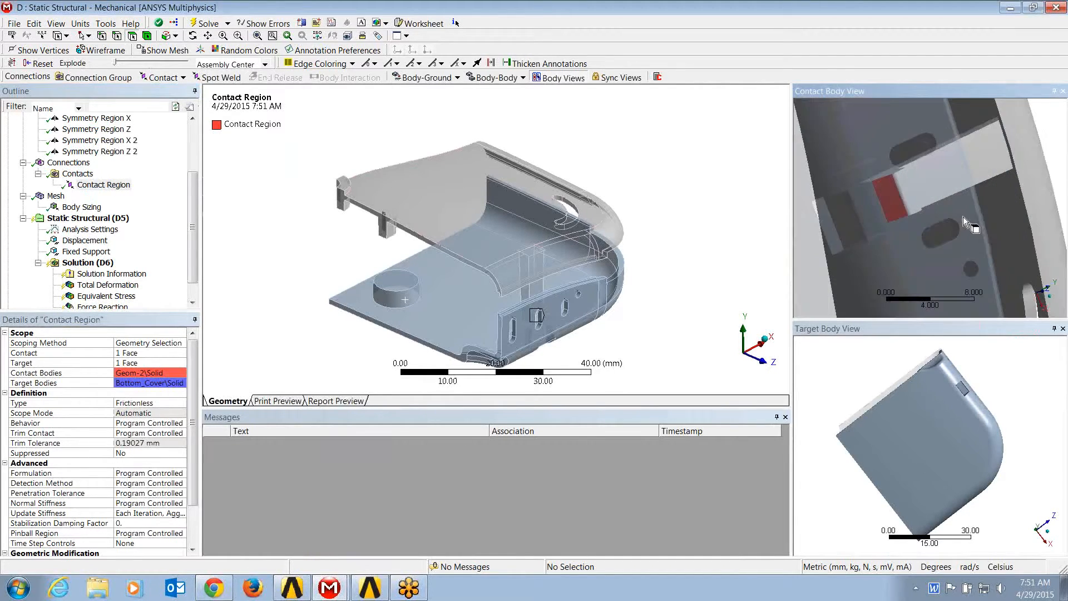
left_click(895, 200)
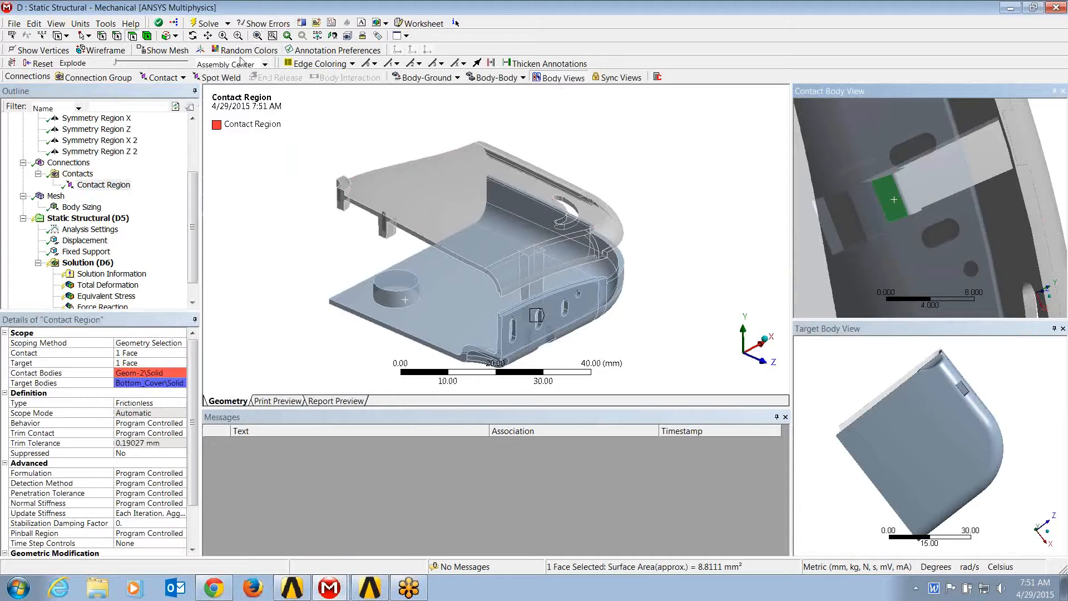
left_click(175, 36)
left_click(190, 62)
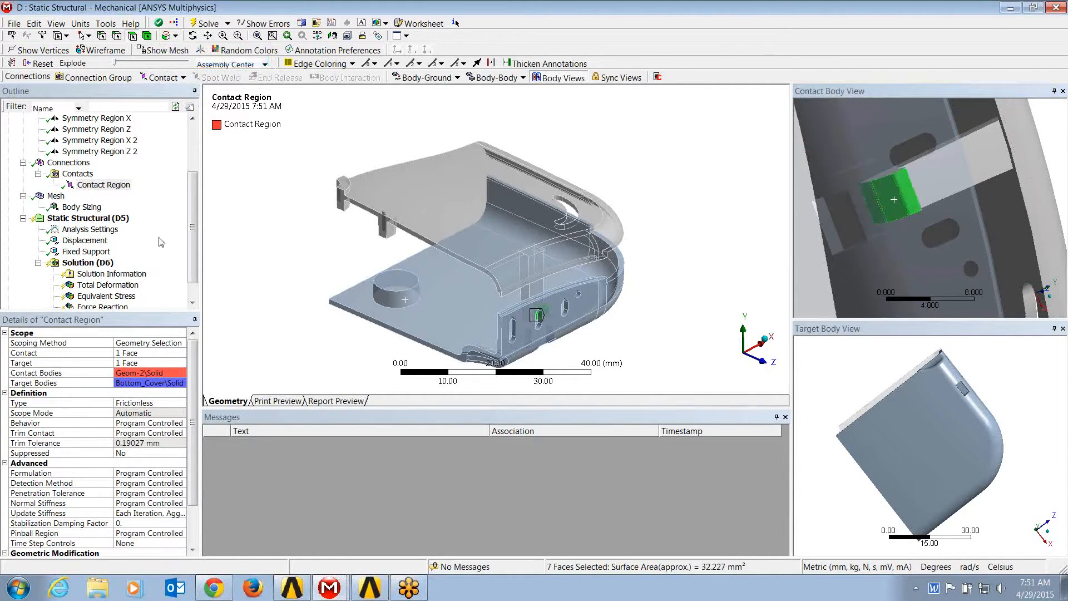
left_click(131, 354)
left_click(131, 354)
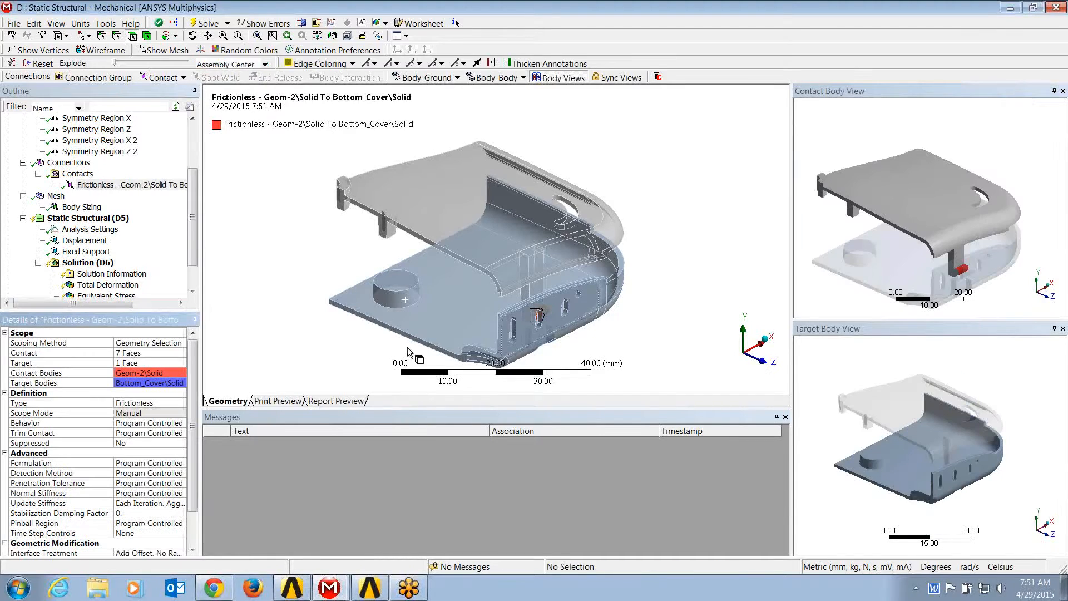
Scope the target side of the frictionless contact to the bottom cover's catch faces, using Extend to Limits from the rounded upper edge.
middle_click_drag(1015, 489, 974, 459)
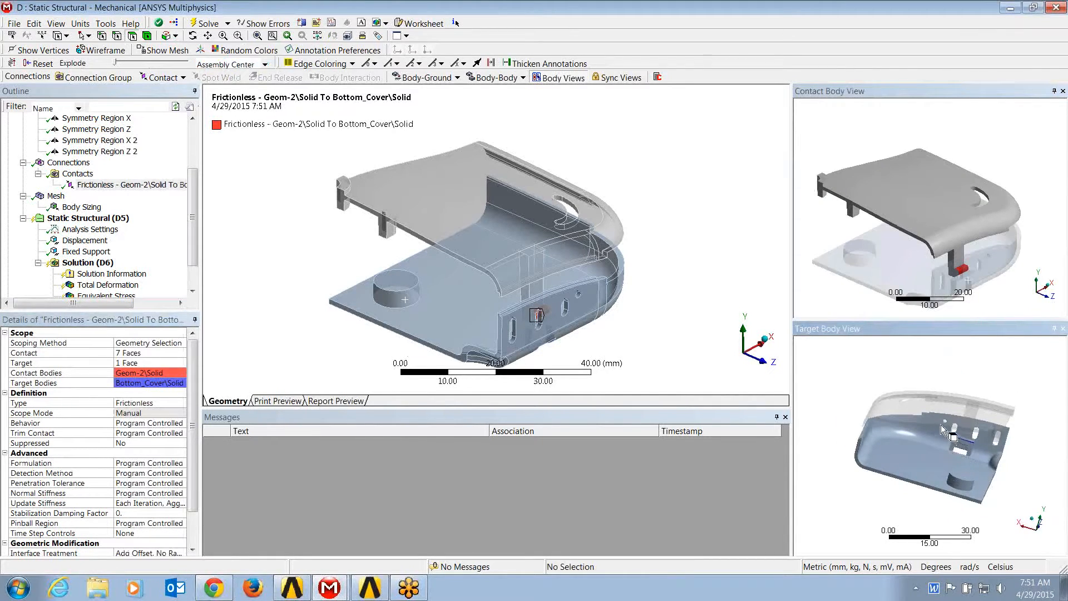
right_click_drag(942, 424, 1006, 476)
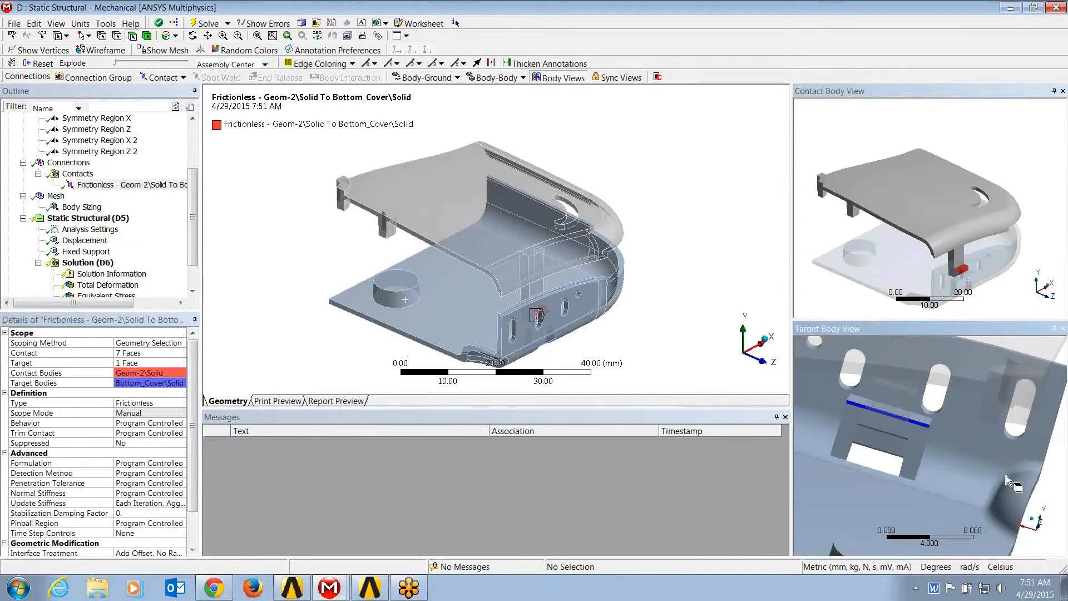
left_click(919, 426)
left_click(917, 424)
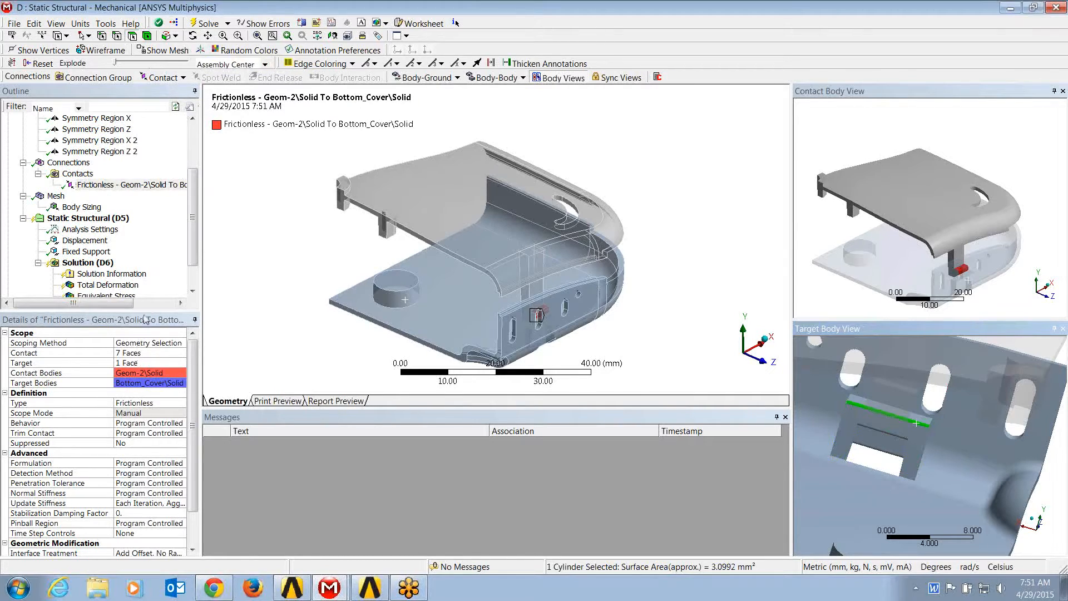
left_click(170, 35)
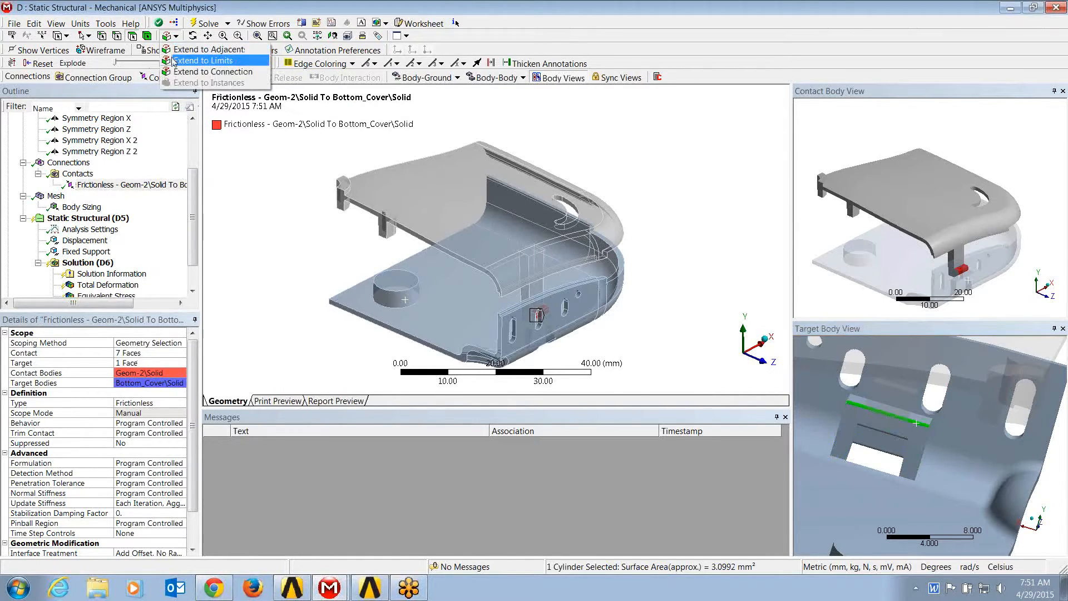
left_click(174, 61)
left_click(133, 362)
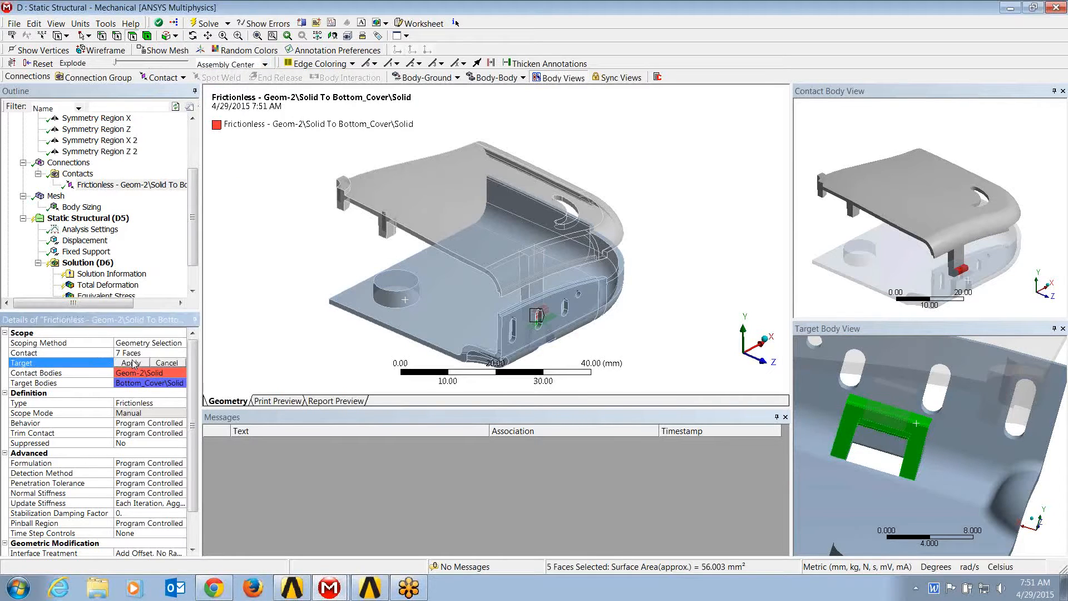
left_click(132, 362)
left_click_drag(201, 240, 217, 240)
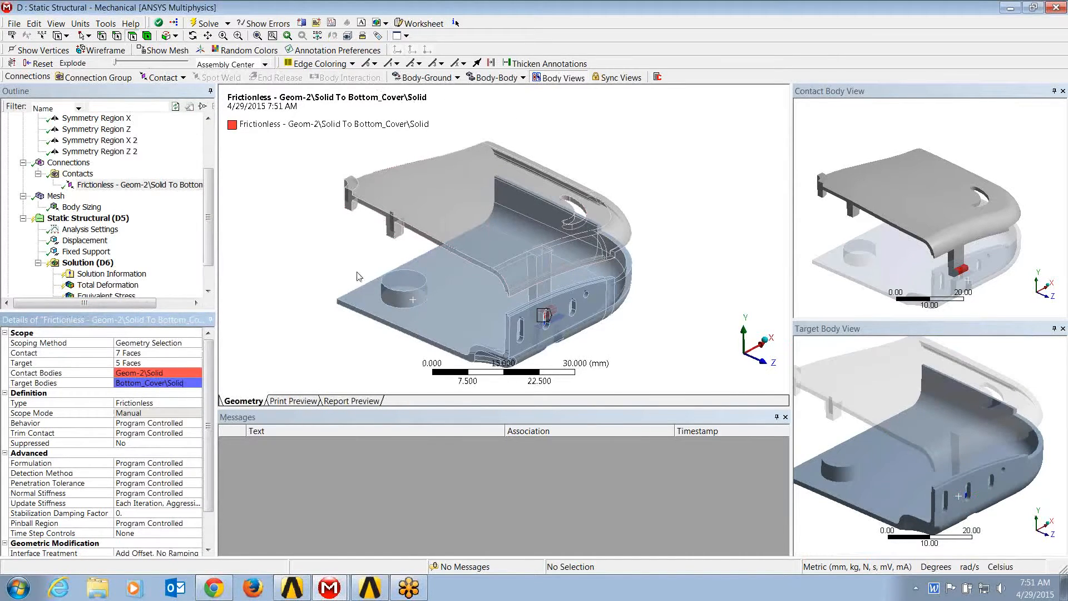
Review the remaining settings of the frictionless contact, the model tree and the Analysis Settings of the static structural analysis.
scroll(206, 432, "down", 2)
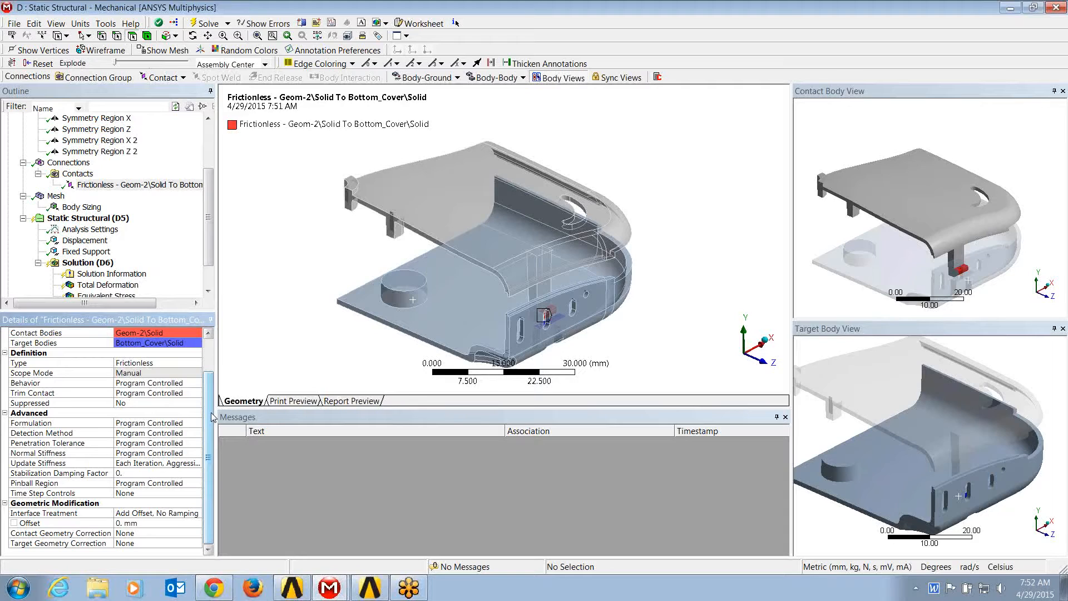
left_click_drag(208, 196, 214, 155)
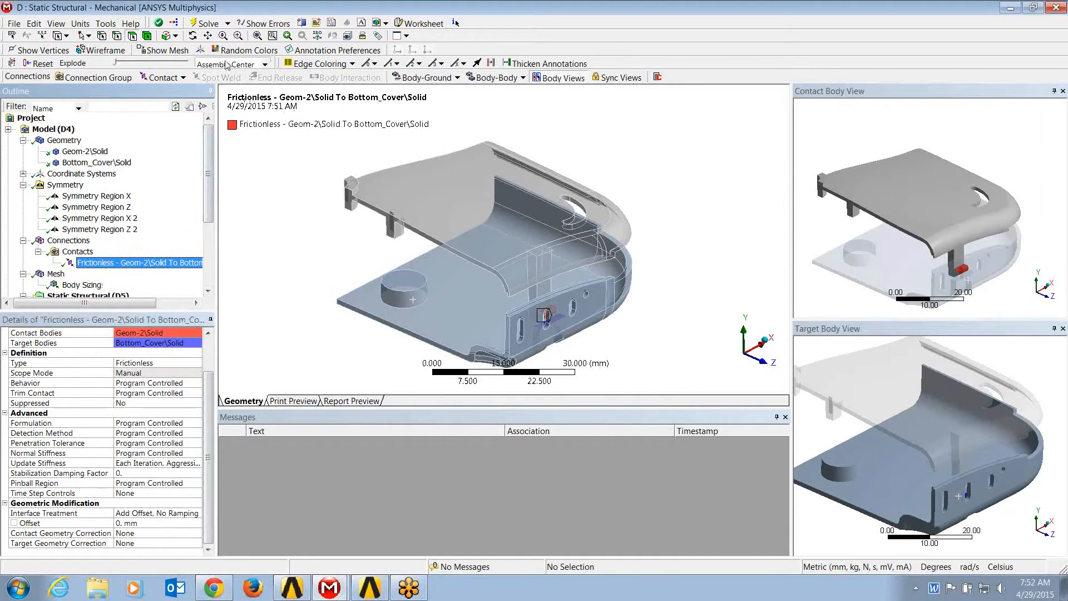
left_click_drag(213, 167, 213, 230)
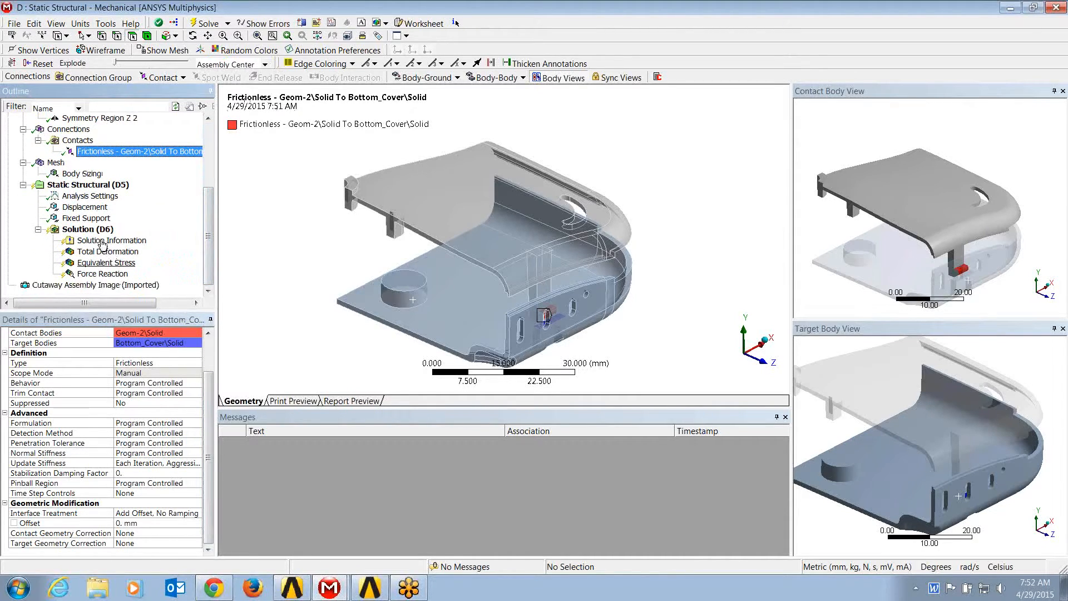
left_click(78, 197)
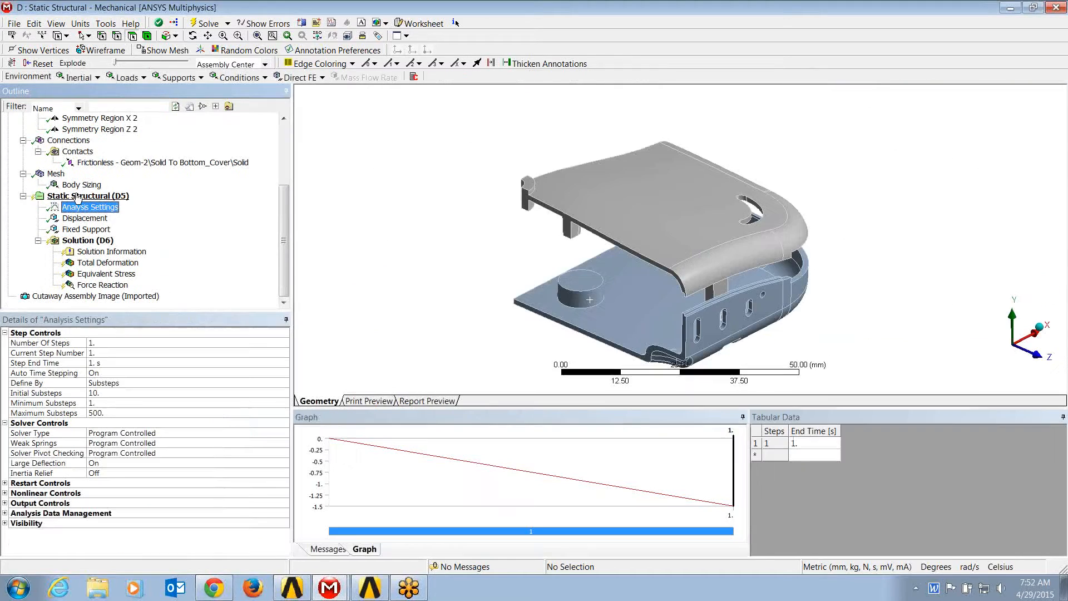
Solve the static structural analysis of the snap-fit assembly from its Solution branch.
left_click(98, 247)
right_click(93, 240)
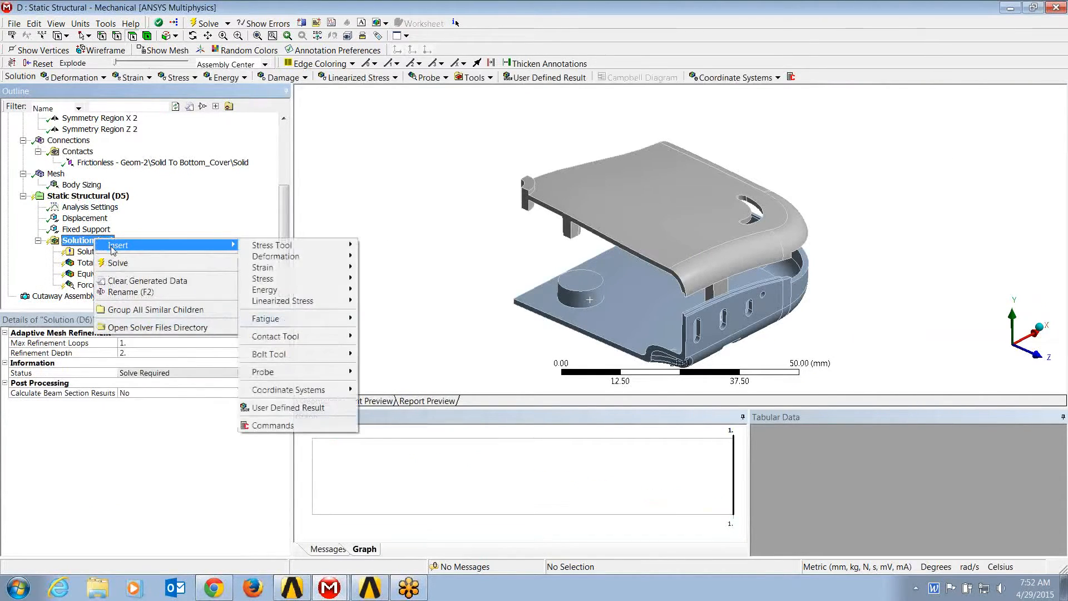
left_click(118, 264)
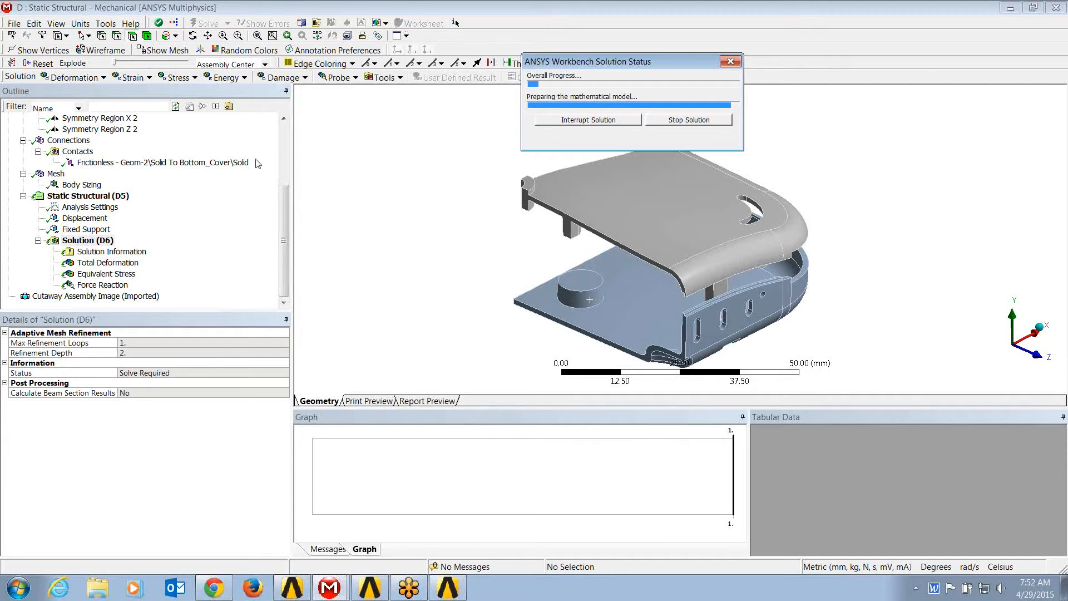
Monitor the Force Convergence plot in Solution Information and interrupt the running solution.
left_click(111, 252)
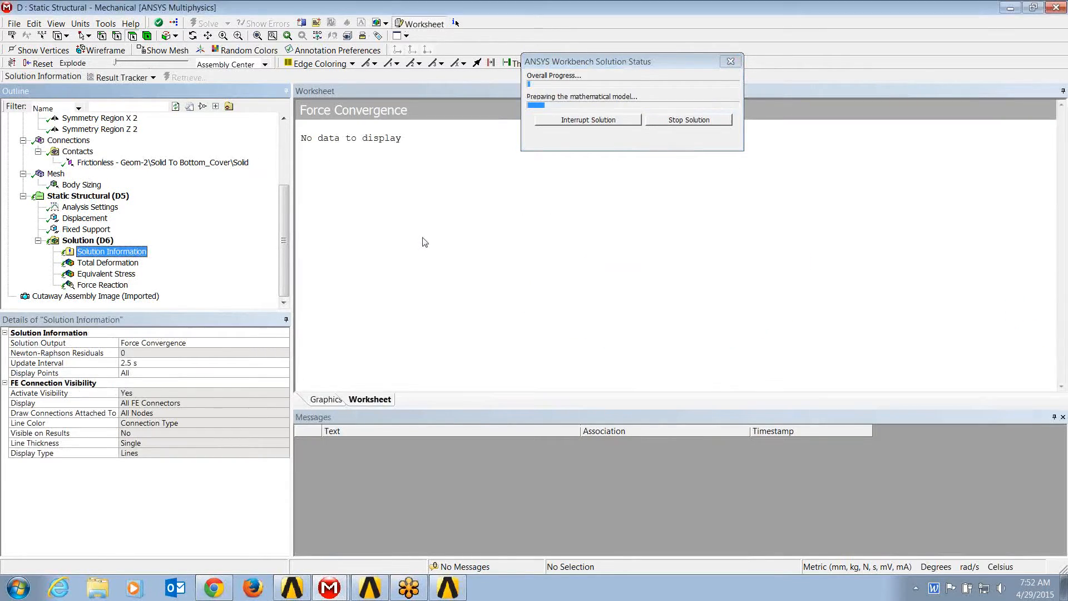
left_click(286, 346)
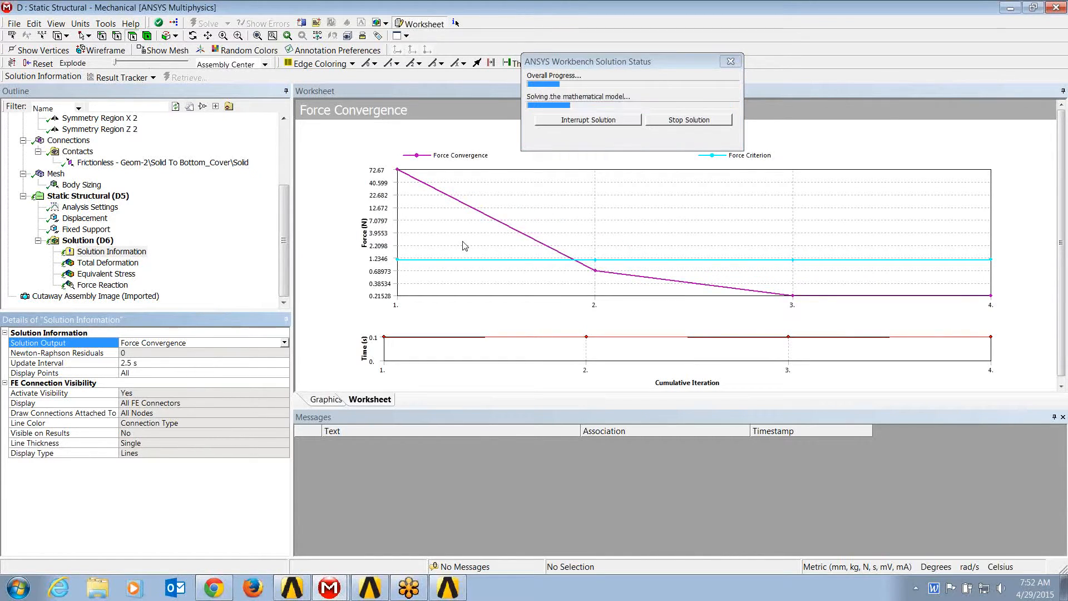
left_click(613, 122)
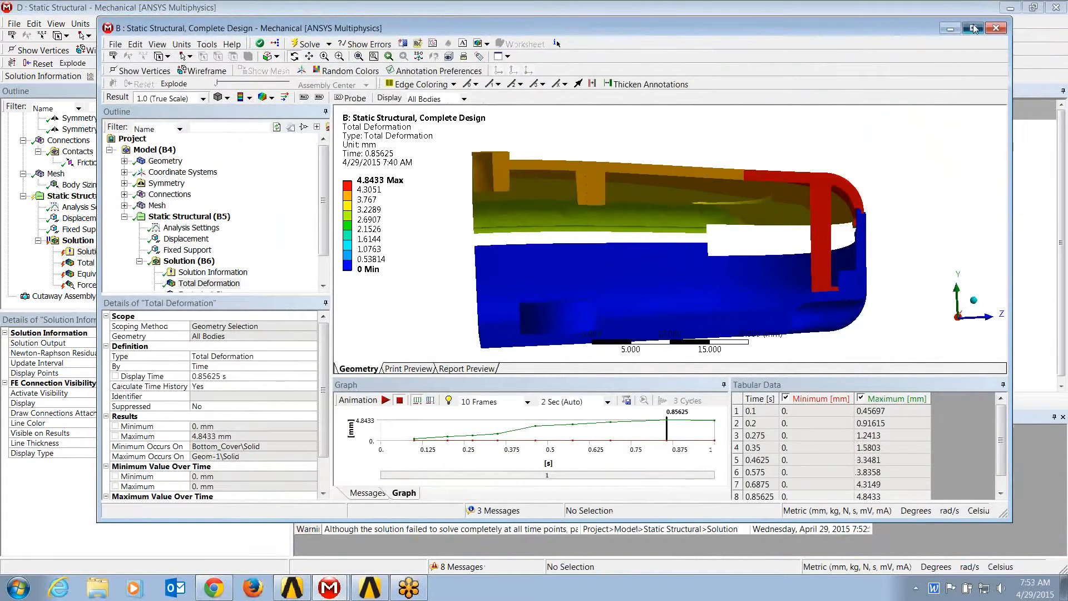
Maximize the Complete Design analysis window and animate its Total Deformation result with both covers in an oblique view.
left_click(974, 28)
left_click_drag(768, 248, 819, 273)
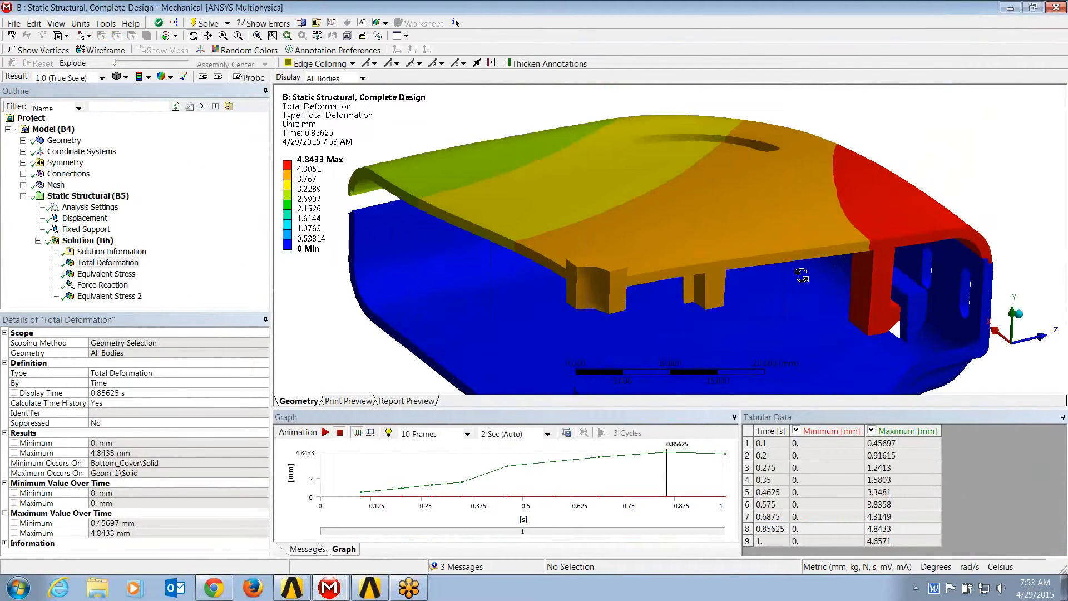
middle_click_drag(794, 271, 746, 208, "ctrl")
scroll(749, 206, "down", 2)
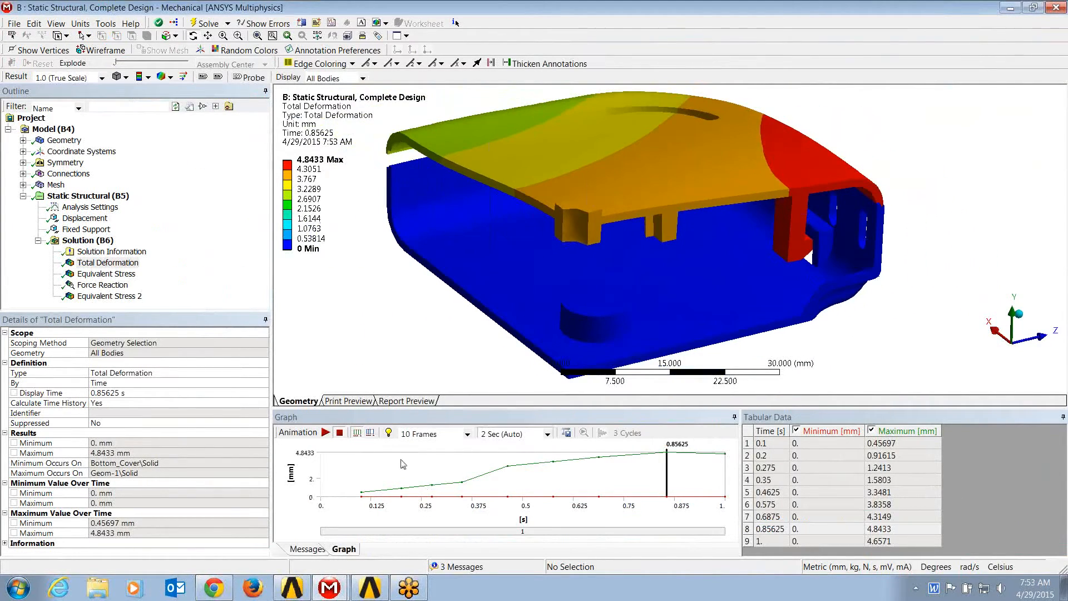
left_click(326, 433)
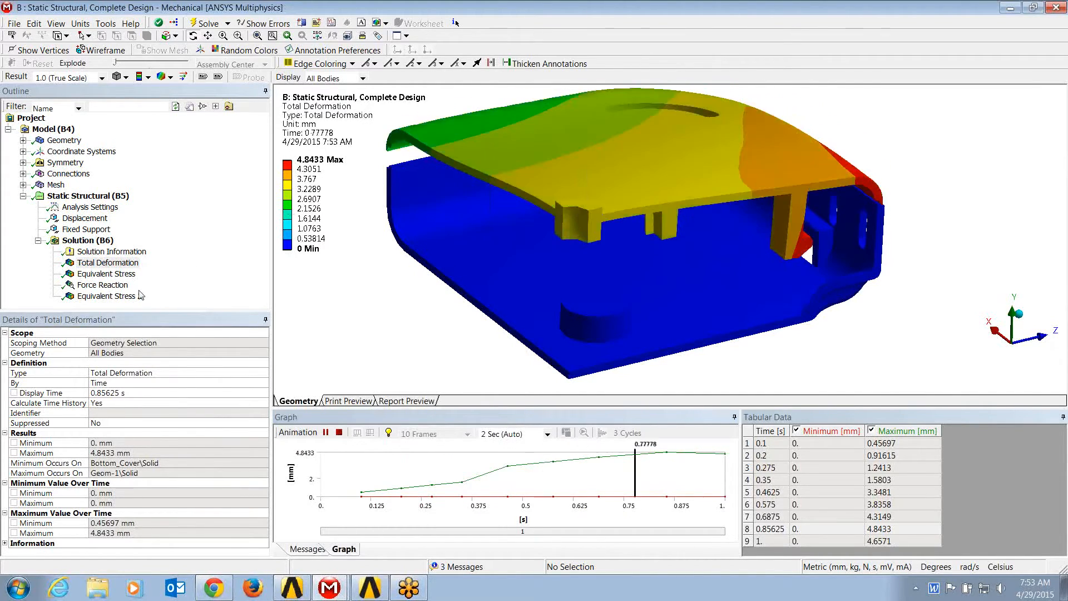
Examine the Equivalent Stress 2 result around the bottom cover's catch and the Force Reaction result at the displacement post.
left_click(109, 296)
mouse_move(802, 273)
left_mouse_down()
mouse_move(833, 268)
mouse_move(809, 267)
left_mouse_up()
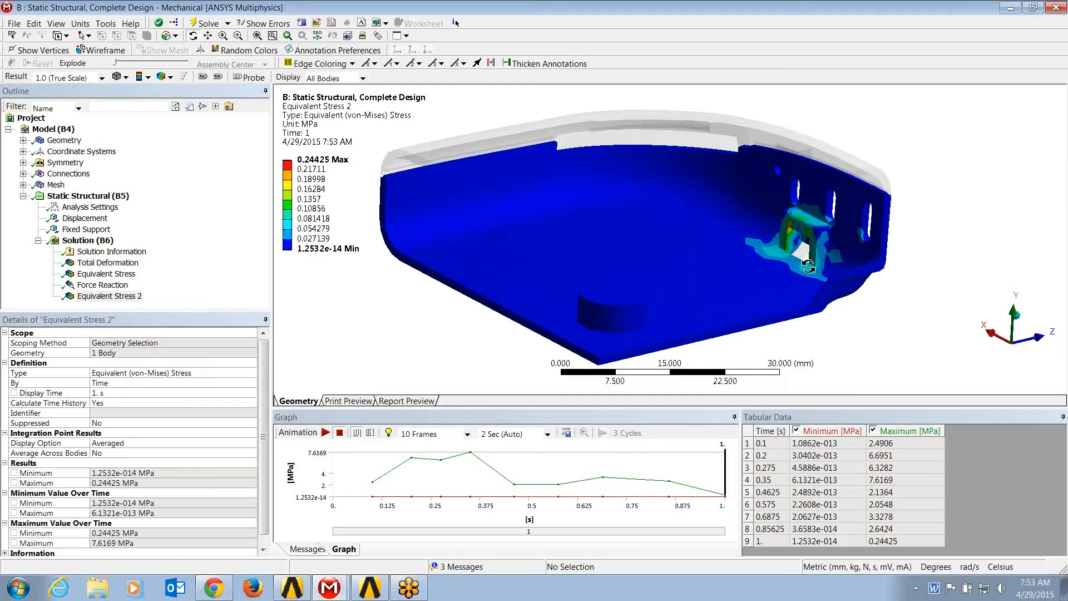
left_click(106, 286)
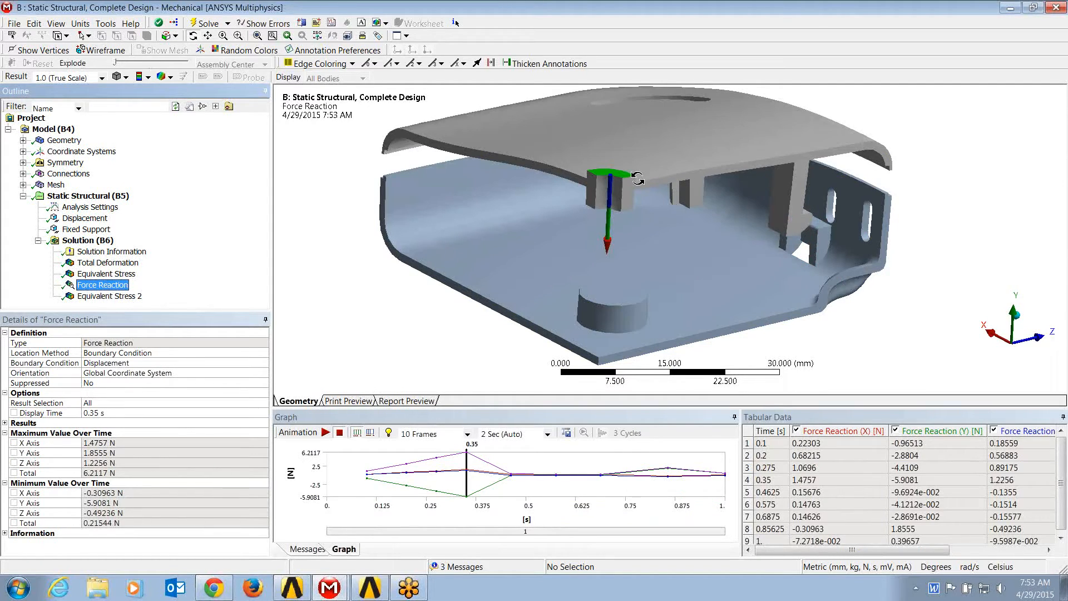
left_click_drag(671, 245, 610, 234)
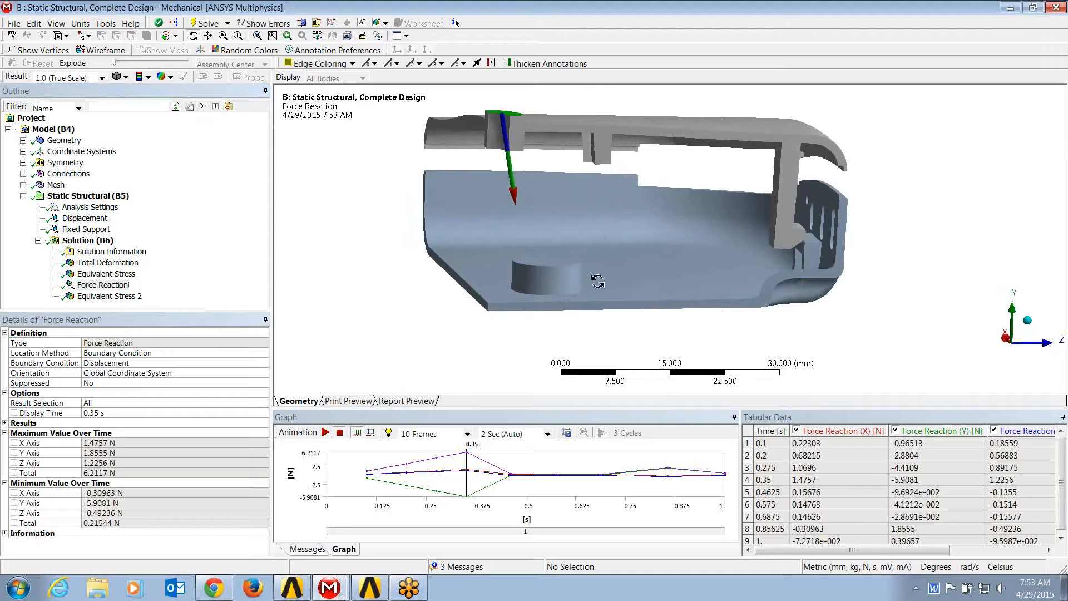
Inspect the snap leg's hook against the bottom cover's catch up close and from the side in the Force Reaction result.
left_click_drag(755, 301, 744, 290)
left_click_drag(753, 182, 855, 285)
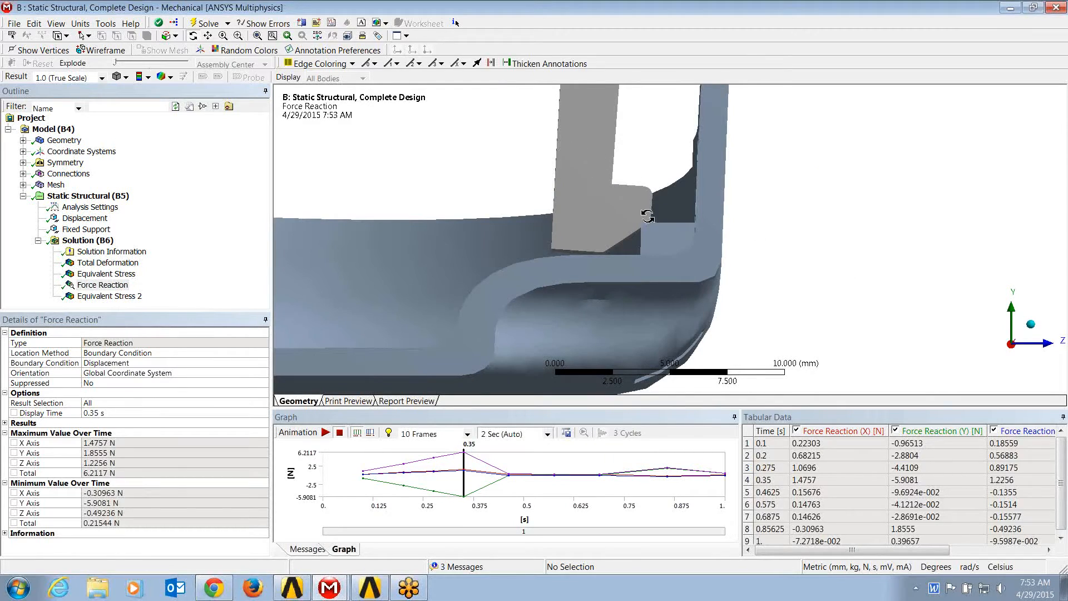
left_click_drag(652, 221, 735, 224)
scroll(664, 223, "down", 5)
left_click_drag(644, 198, 670, 214)
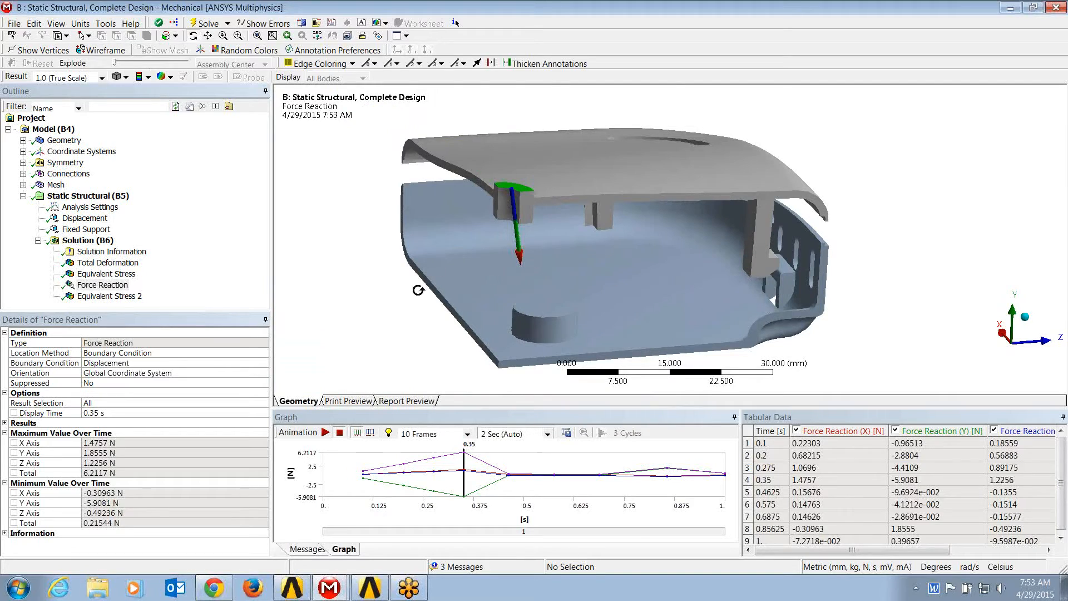
left_click_drag(607, 256, 417, 284)
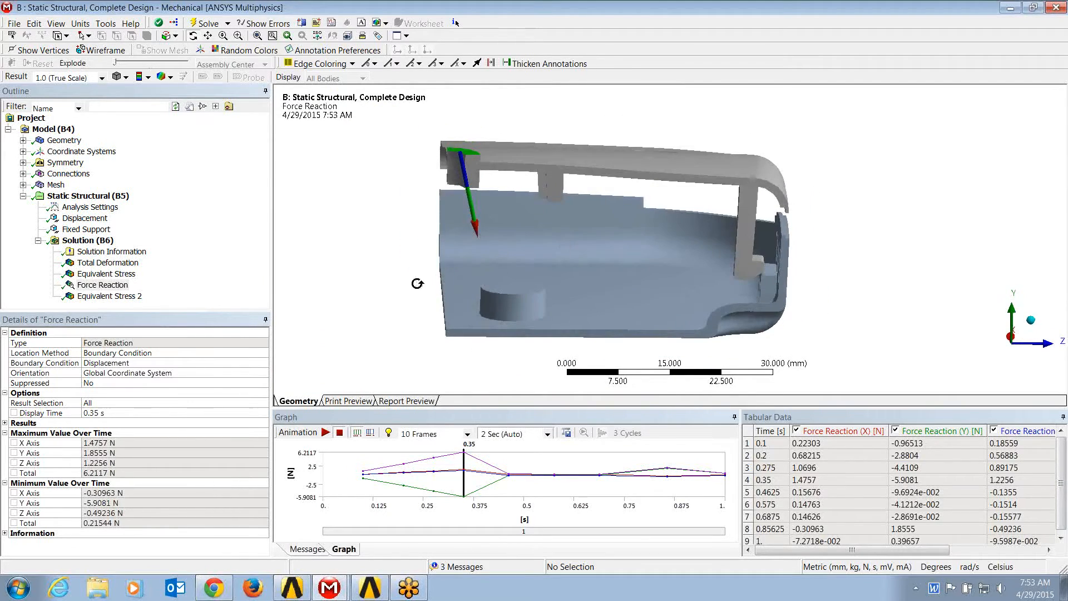
left_click_drag(575, 234, 573, 220)
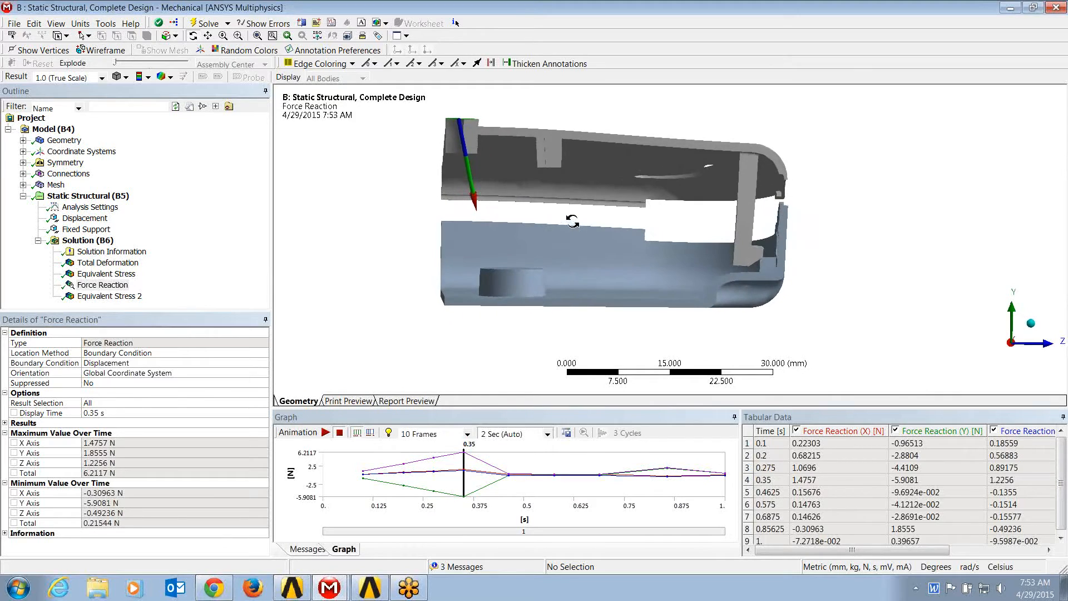
Animate the Force Reaction result and inspect how the rims of the top and bottom covers meet near the snap leg.
left_click(327, 432)
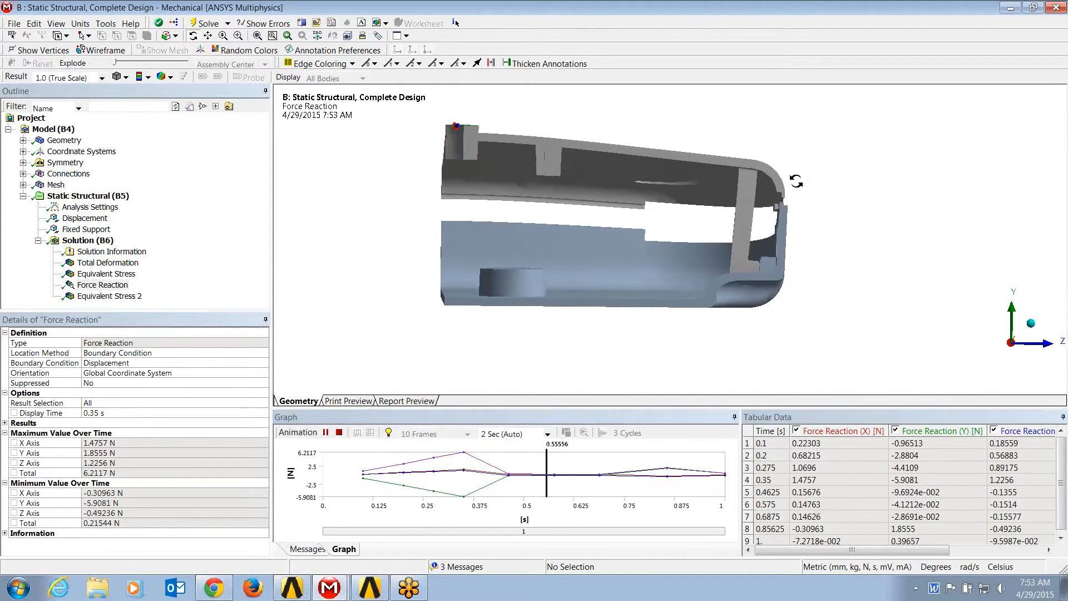
right_click_drag(783, 183, 809, 216)
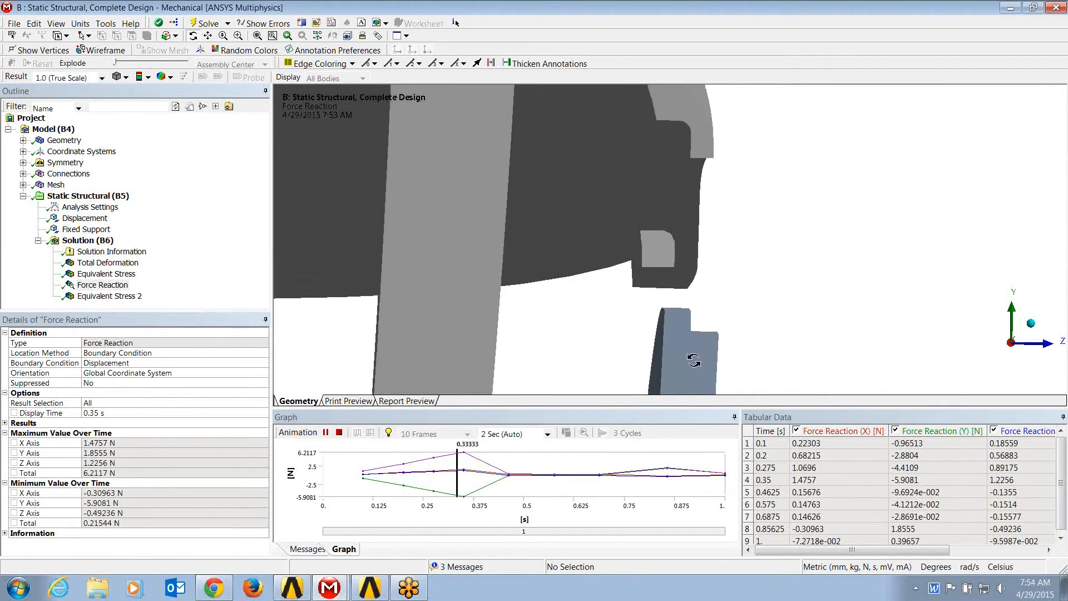
scroll(678, 367, "down", 4)
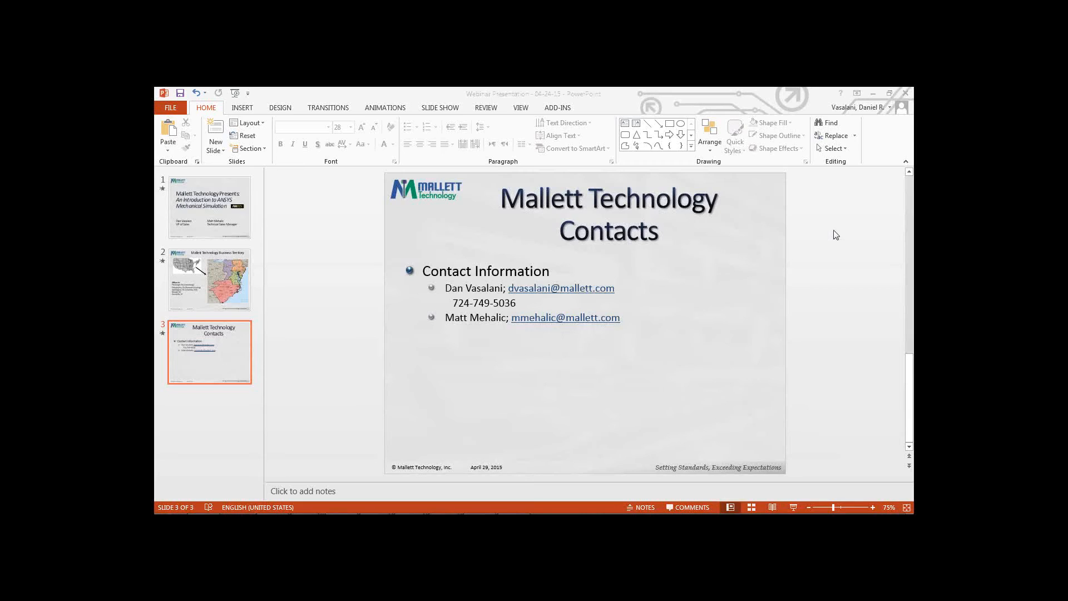
Start the PowerPoint slide show from the Mallett Technology Contacts slide.
mouse_move(789, 494)
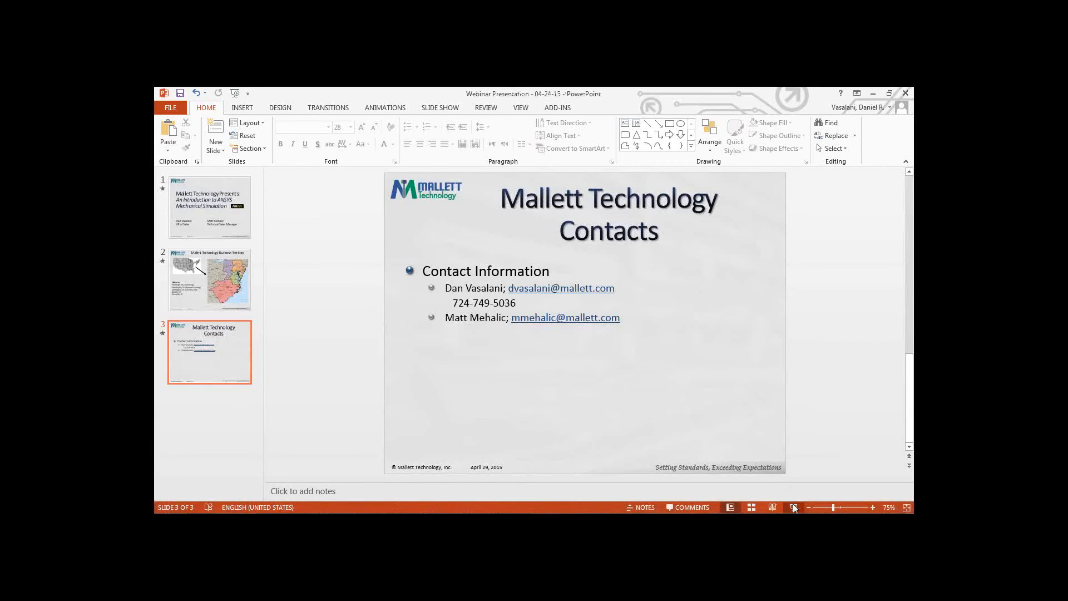
left_click(730, 507)
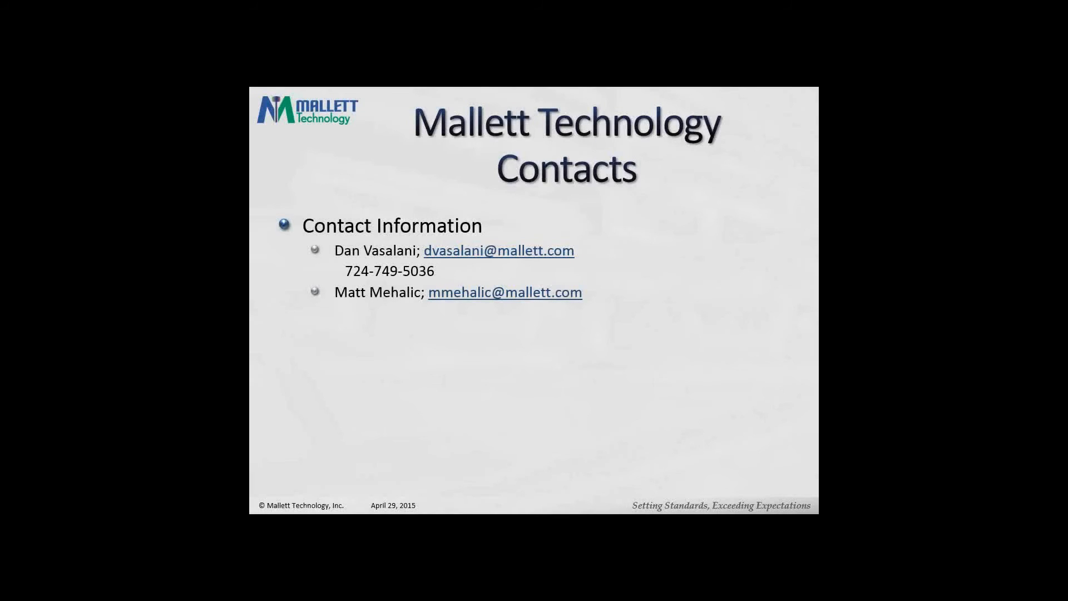